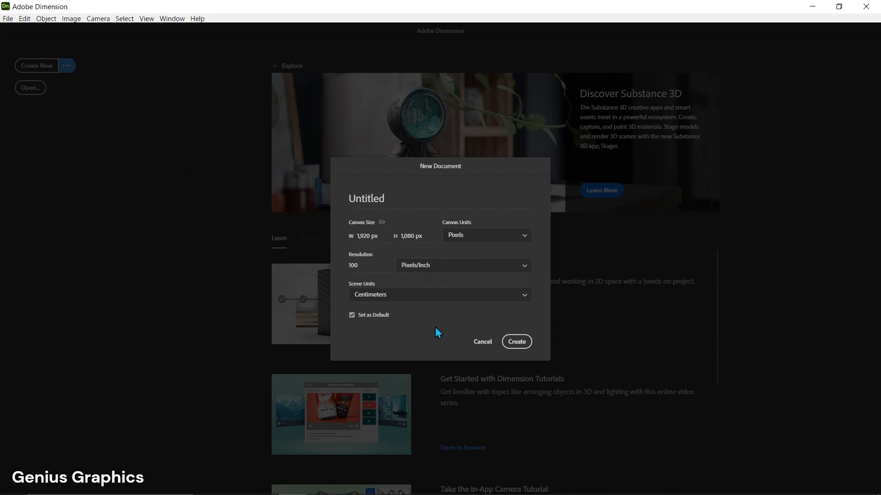
Step: Create the 1,920 x 1,080 px document and set its environment background color to black
click(516, 343)
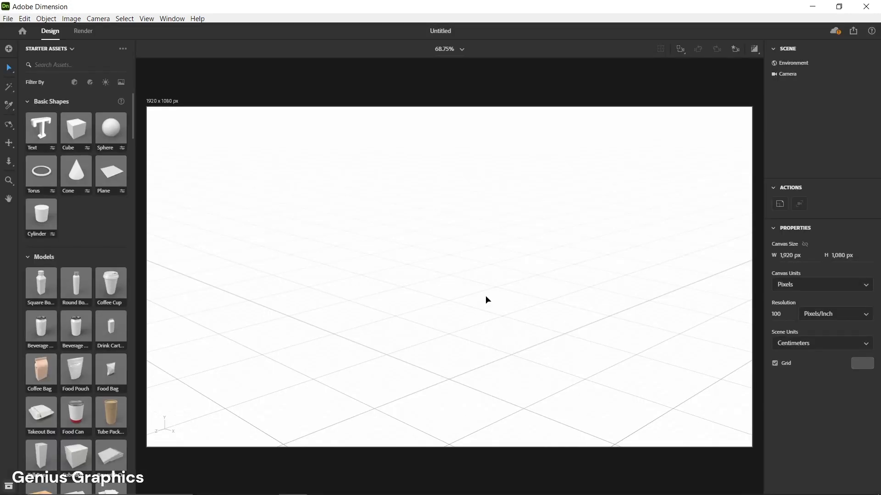
right_drag(485, 297, 511, 342)
middle_drag(511, 343, 380, 177)
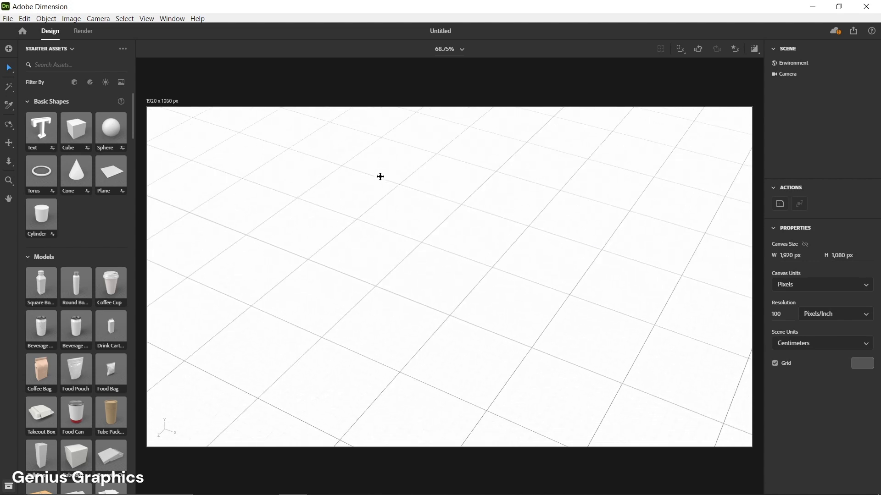
click(463, 278)
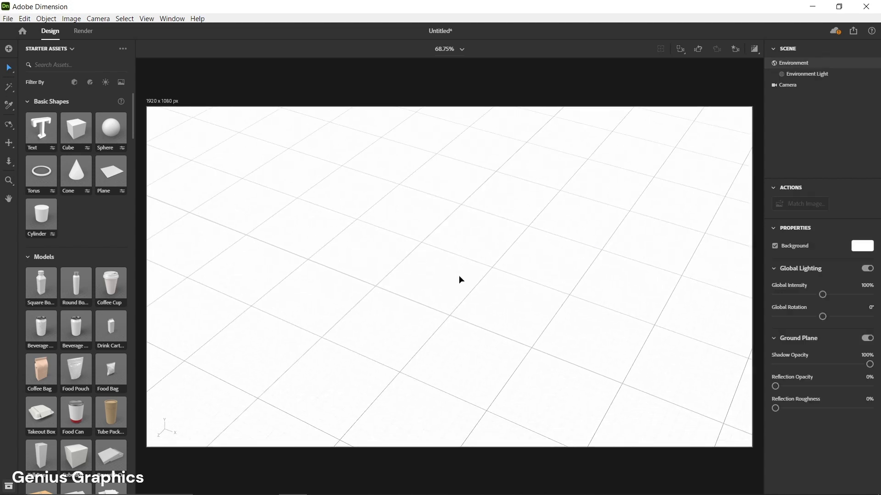
click(863, 246)
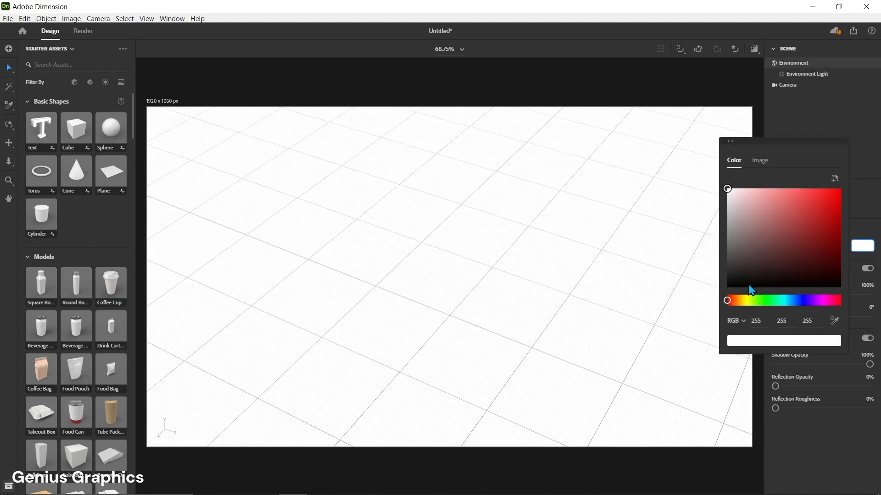
drag(736, 288, 723, 289)
click(715, 297)
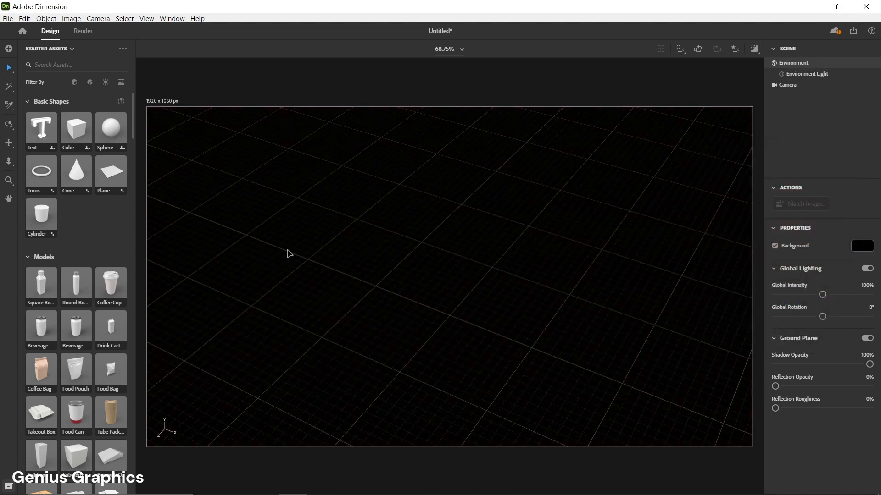
Step: Add a 3D text object lying flat, rotated 90° about X and raised to Y 1 cm
click(40, 137)
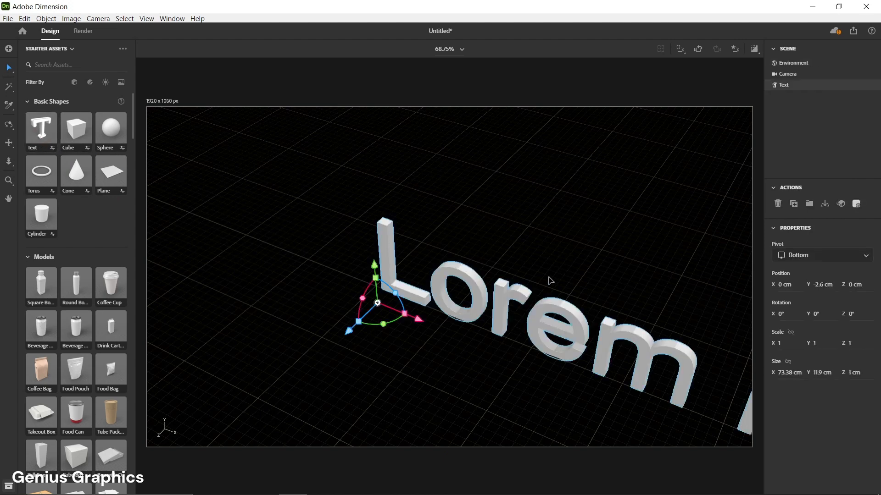
middle_drag(488, 237, 414, 222)
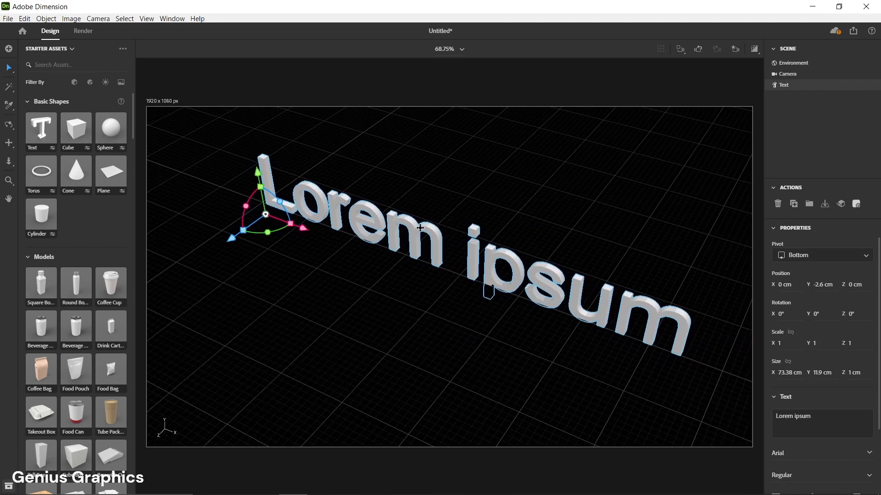
middle_drag(229, 219, 247, 243)
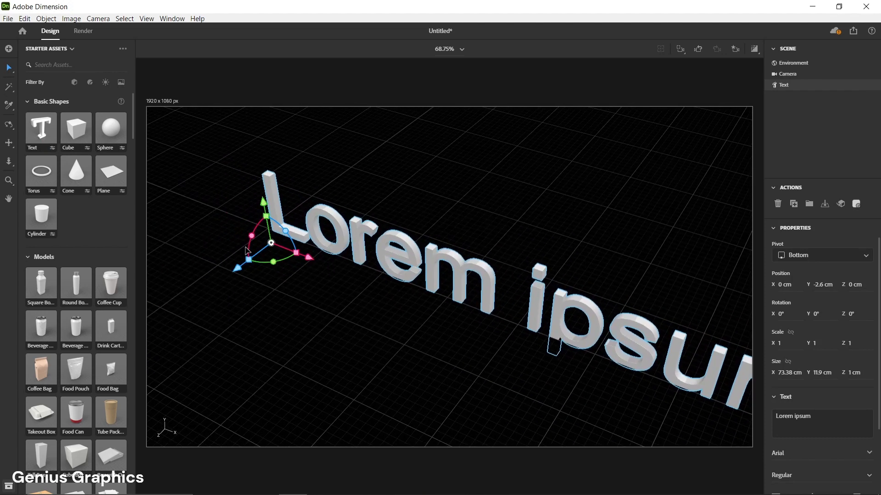
drag(251, 237, 280, 224)
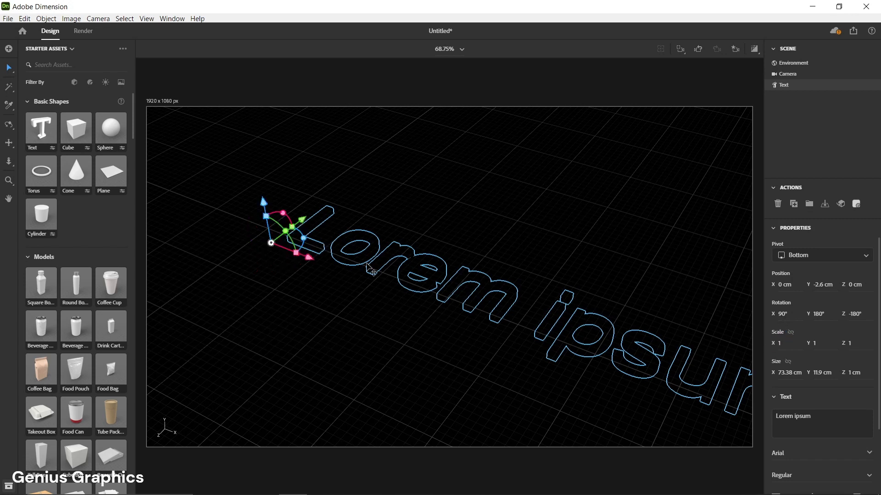
drag(268, 209, 268, 183)
Step: Change the text's font to FONTSPRING DEMO - Integral CF and replace its content with "G"
right_drag(326, 305, 421, 432)
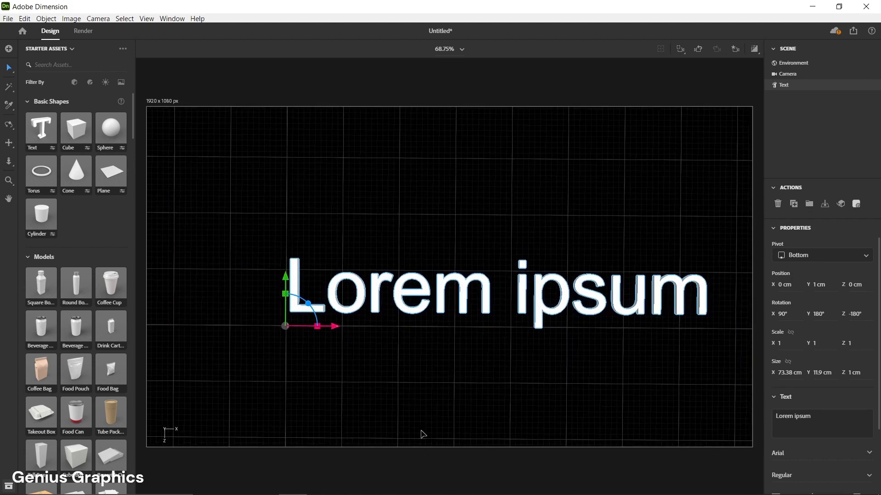
middle_drag(421, 433, 406, 407)
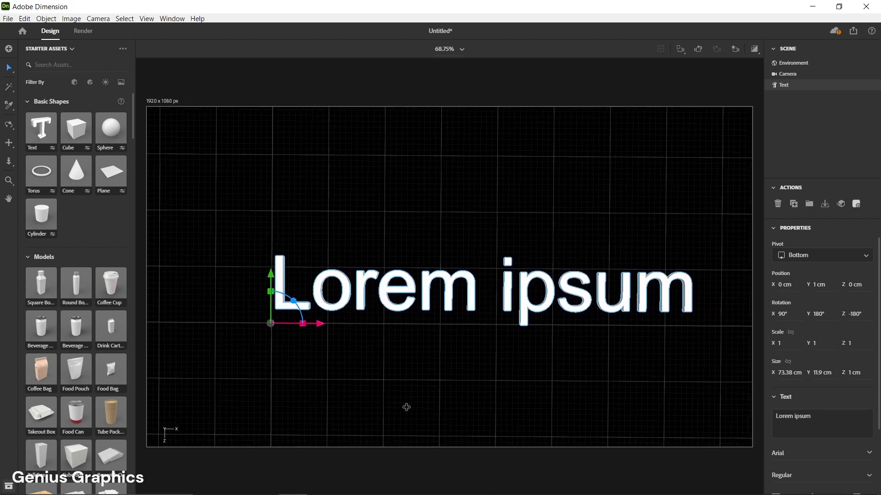
click(869, 456)
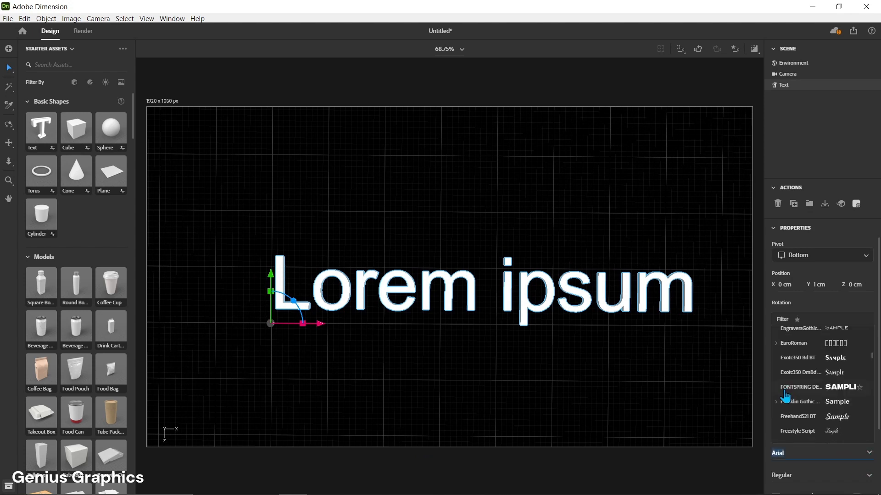
click(792, 394)
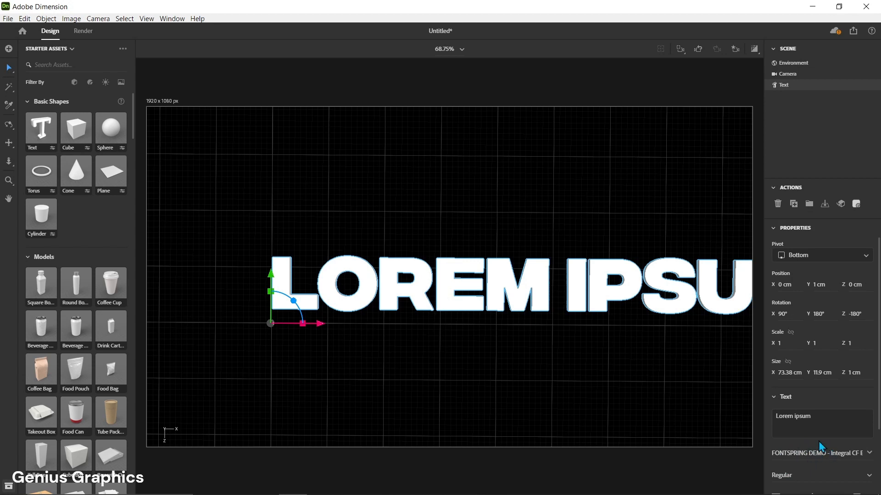
click(816, 416)
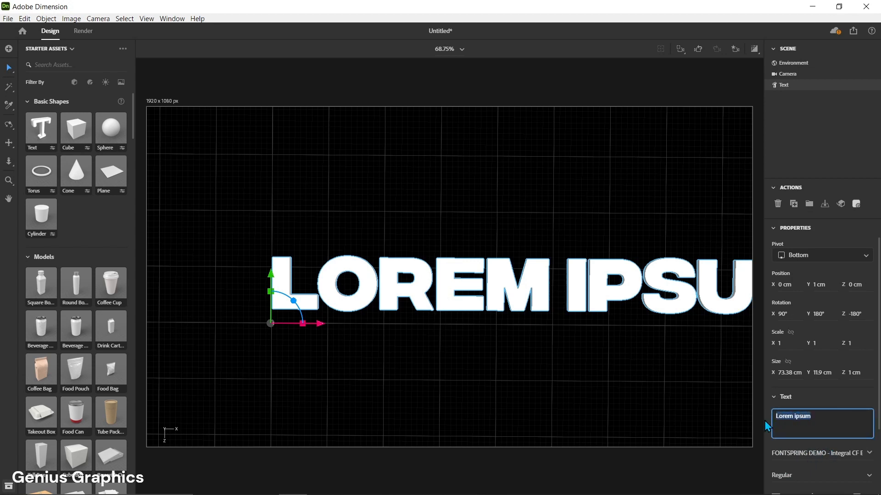
text(G)
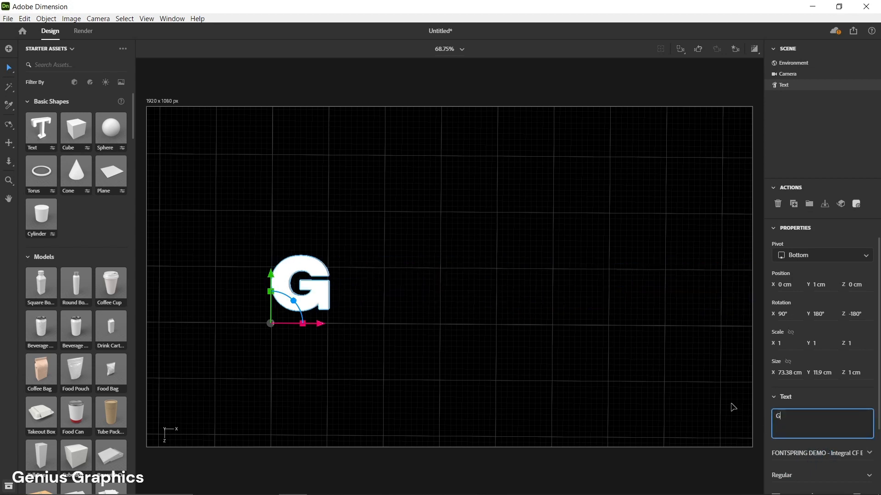
Step: Deepen the letter G by setting its Z scale to 15 and raise it to Y 15 cm
right_drag(436, 348, 415, 299)
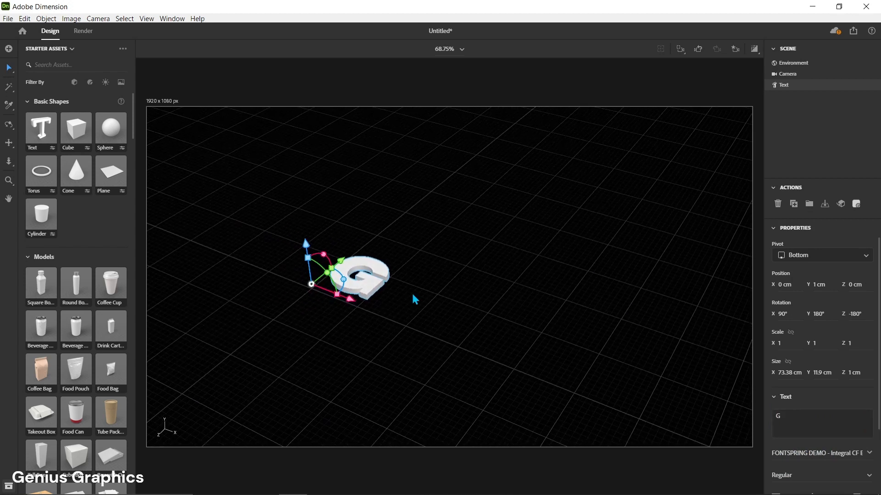
drag(306, 245, 300, 167)
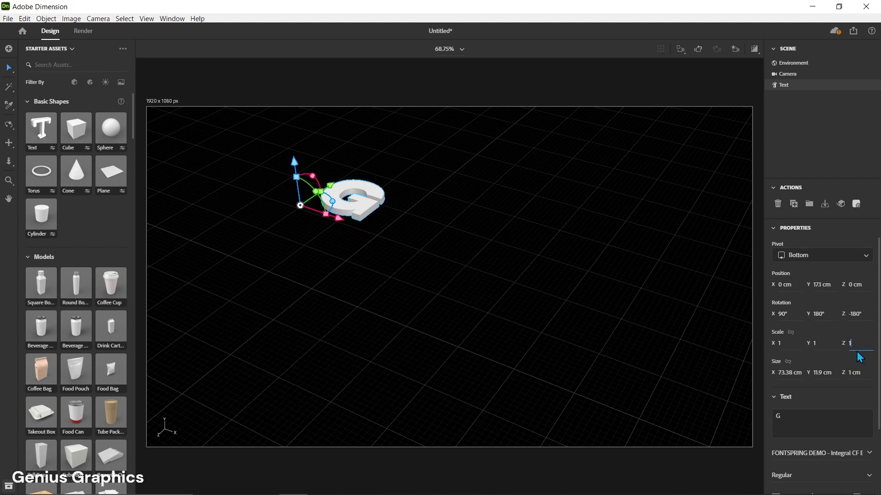
key(Return)
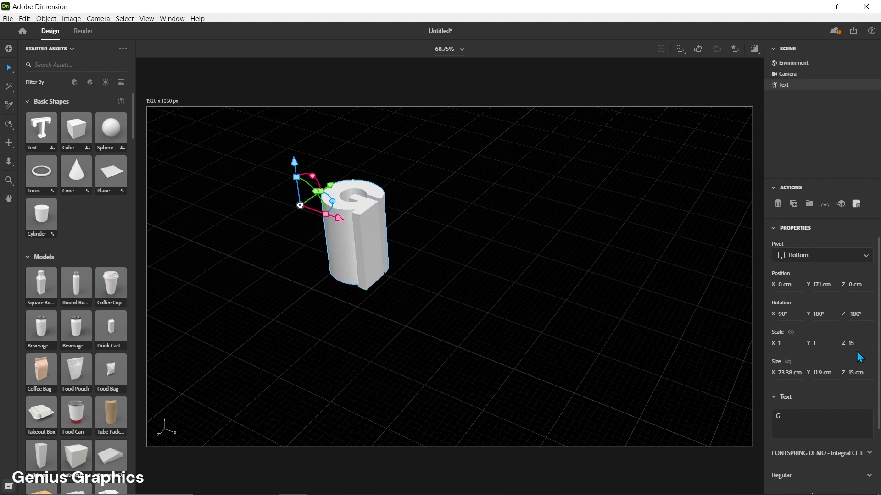
drag(296, 166, 301, 182)
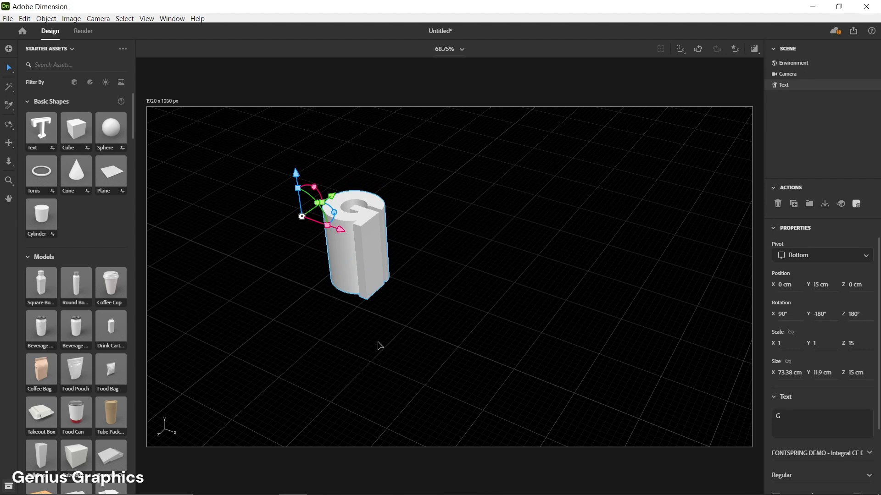
Step: Set the base color of the G's Face material to bright green, RGB 62, 232, 0
middle_drag(379, 345, 490, 361)
double_click(457, 250)
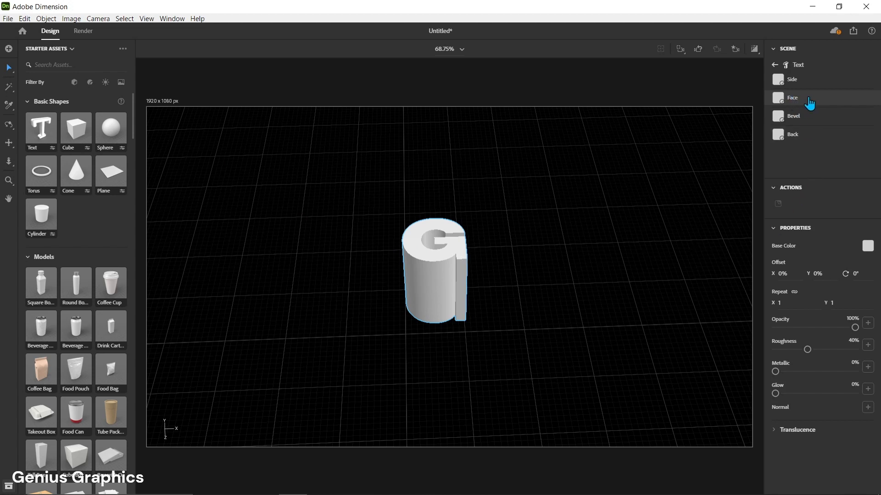
click(867, 250)
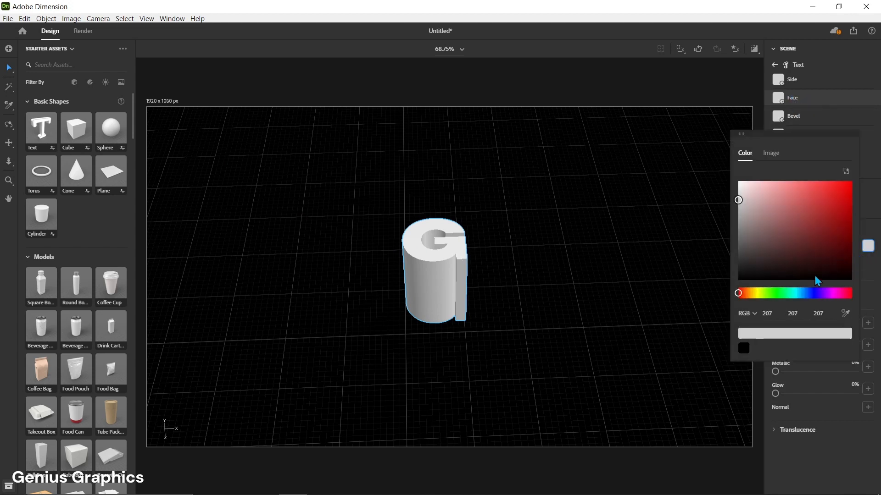
click(771, 293)
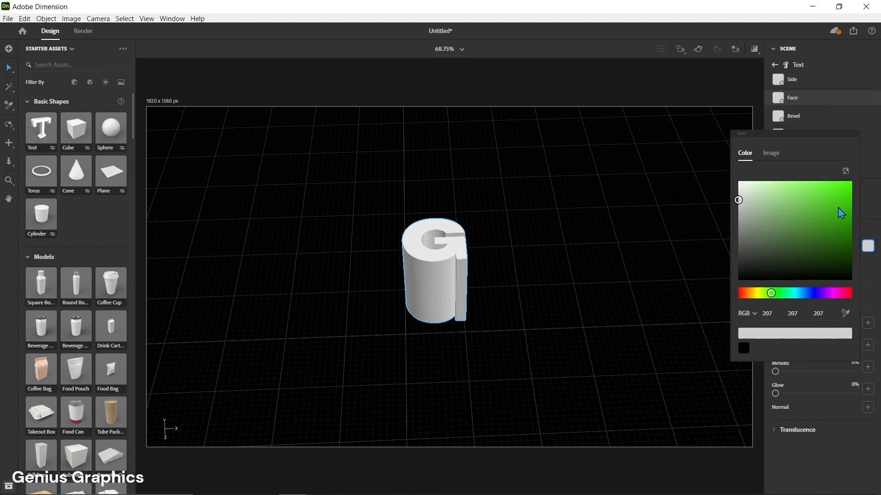
drag(841, 212, 852, 189)
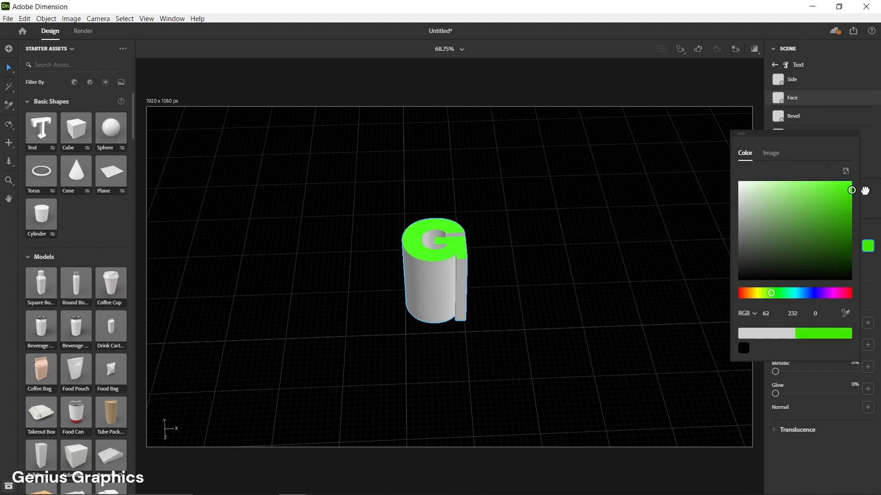
click(865, 191)
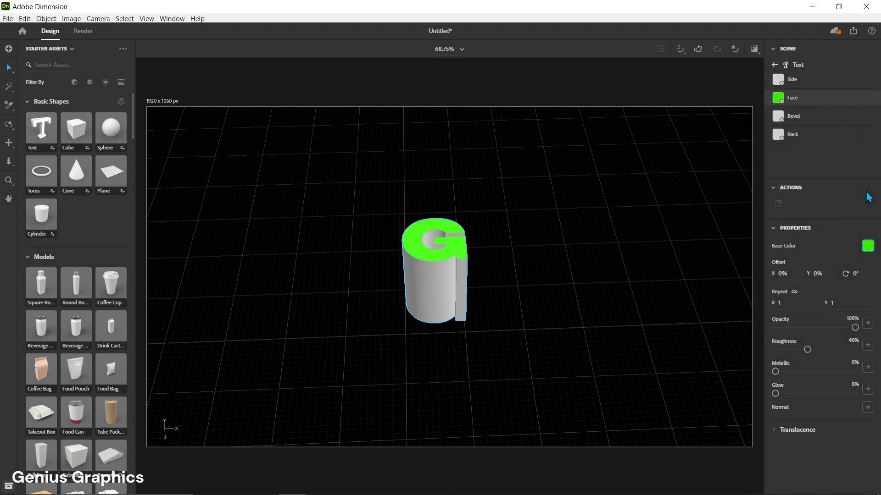
Step: Apply the same saved green to the base color of the G's Side and Bevel materials
click(792, 82)
click(868, 248)
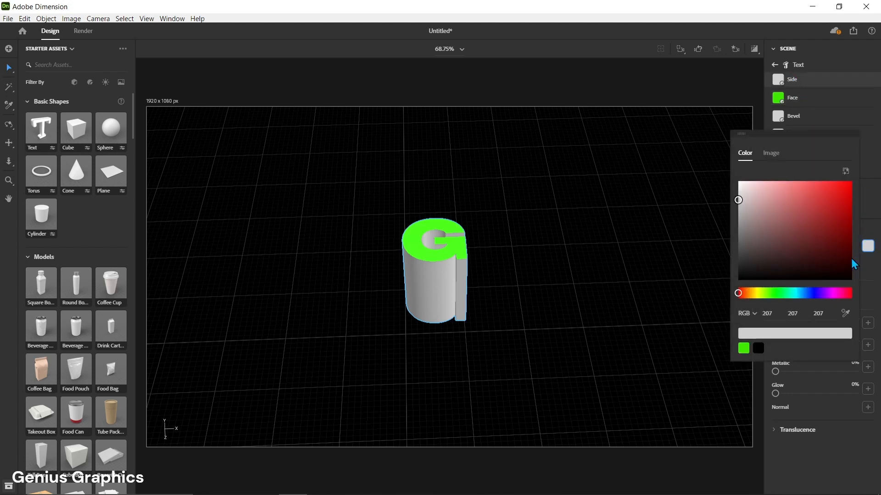
click(743, 349)
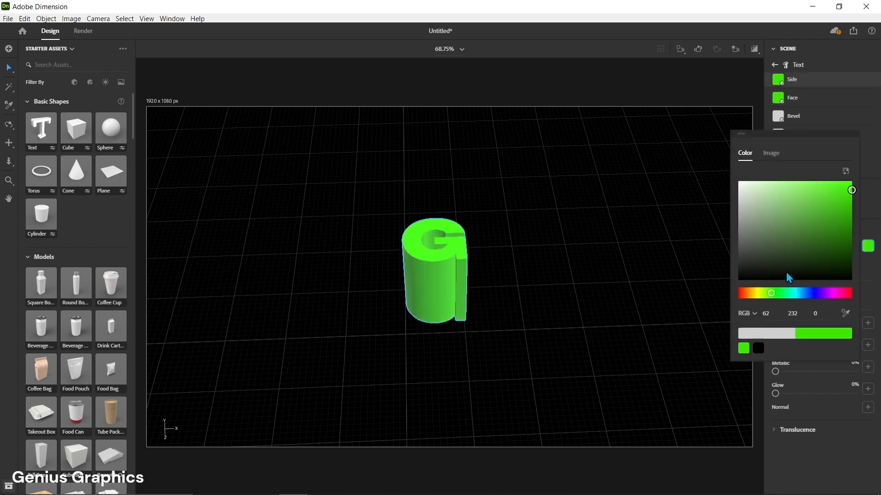
click(812, 119)
click(868, 246)
click(744, 350)
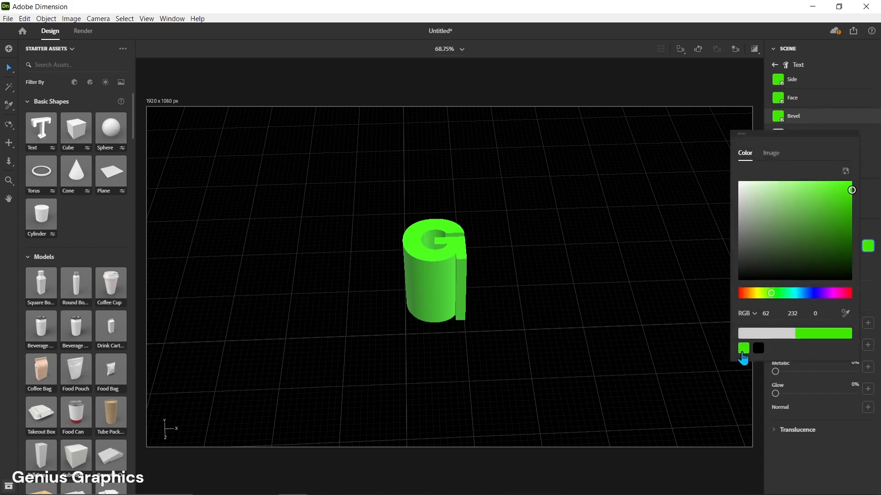
click(704, 281)
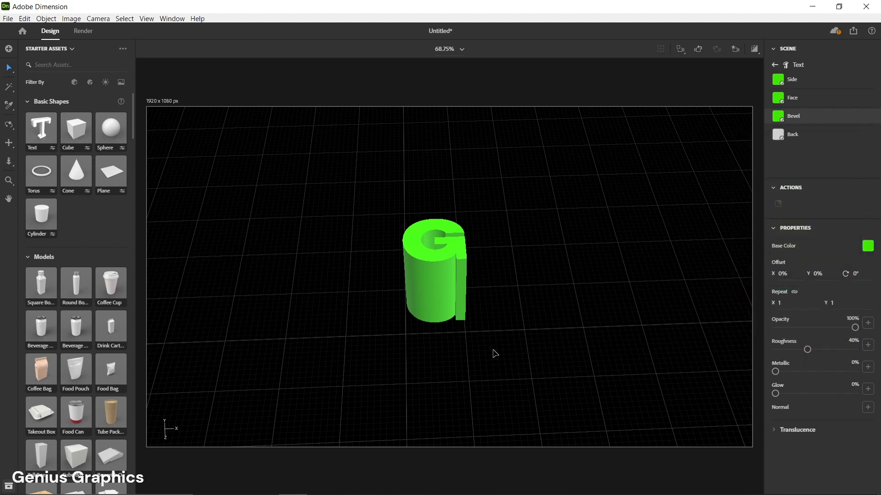
Step: Duplicate the green G twice along X to form a row of three, spaced at about X 11.6 cm and 24.1 cm
right_drag(493, 350, 477, 357)
click(450, 274)
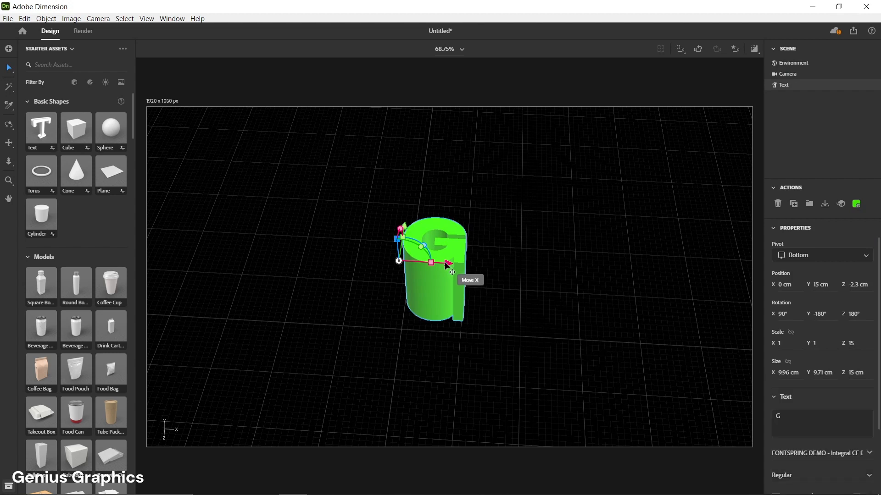
alt+drag(448, 265, 605, 270)
middle_drag(530, 382, 454, 380)
Step: Change the text of the middle G to "E" and the last G in the row to "N"
click(417, 301)
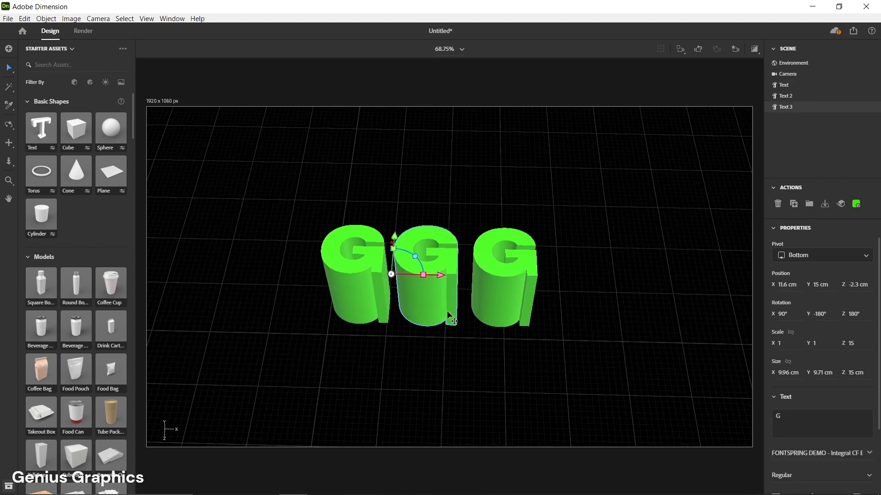
click(788, 416)
text(E)
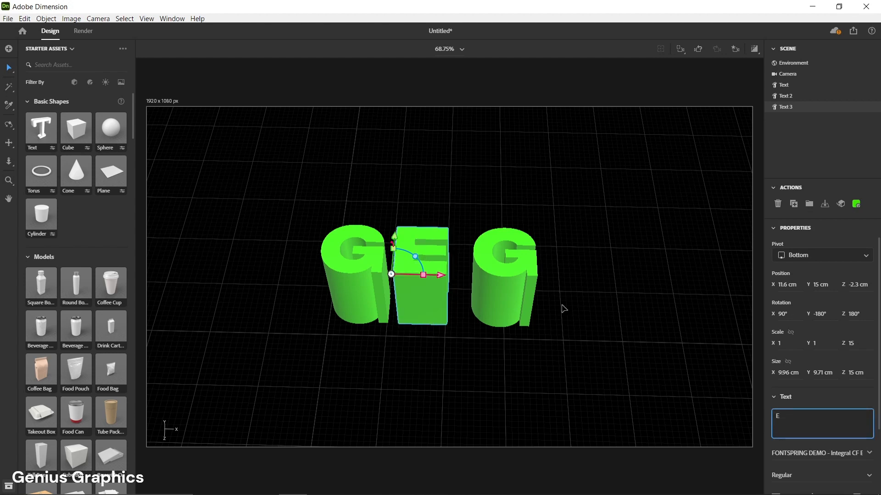
click(527, 293)
click(794, 418)
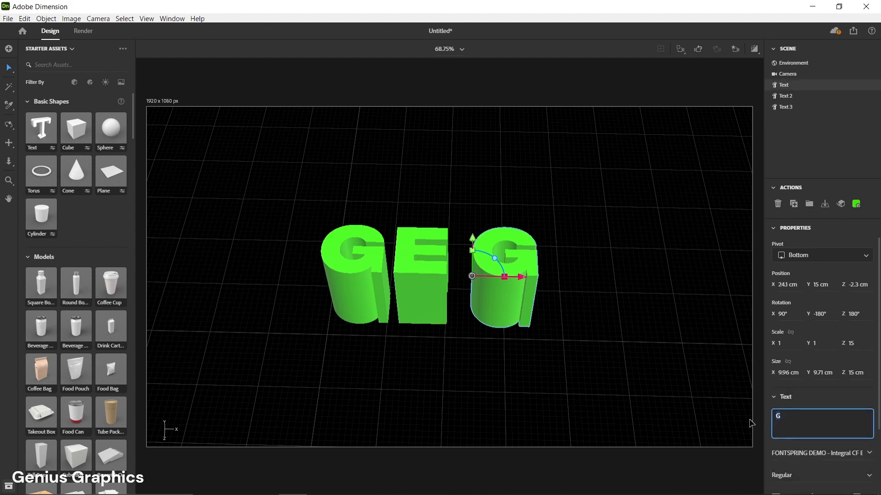
text(N)
Step: Move the letter N along X to 21.7 cm, closer to the E
click(463, 396)
scroll(419, 309, up, 2)
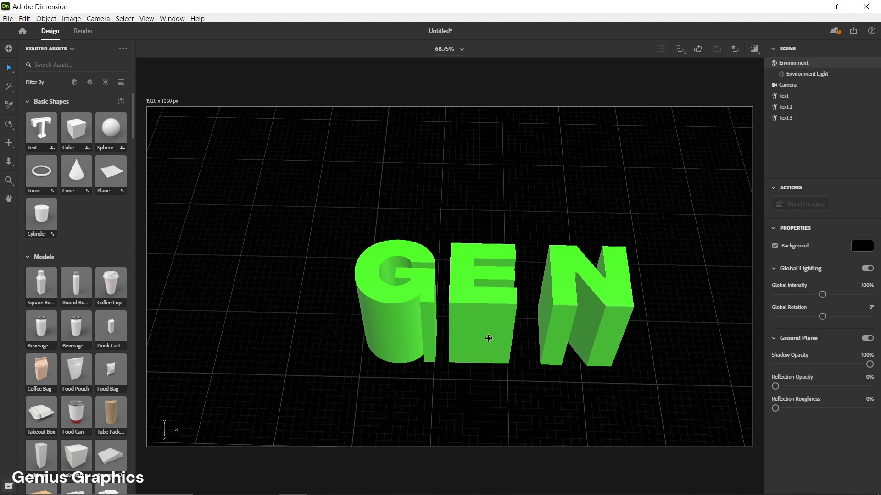
click(555, 350)
drag(602, 304, 580, 306)
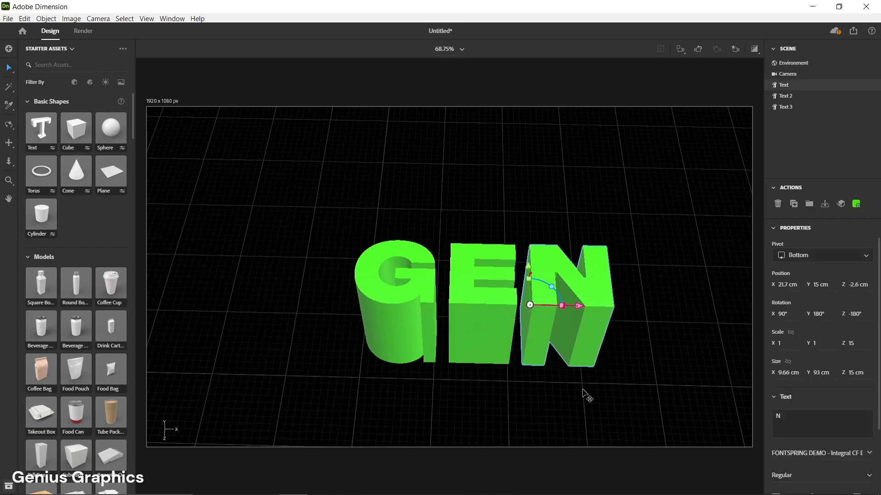
middle_drag(582, 390, 537, 384)
right_drag(421, 401, 421, 454)
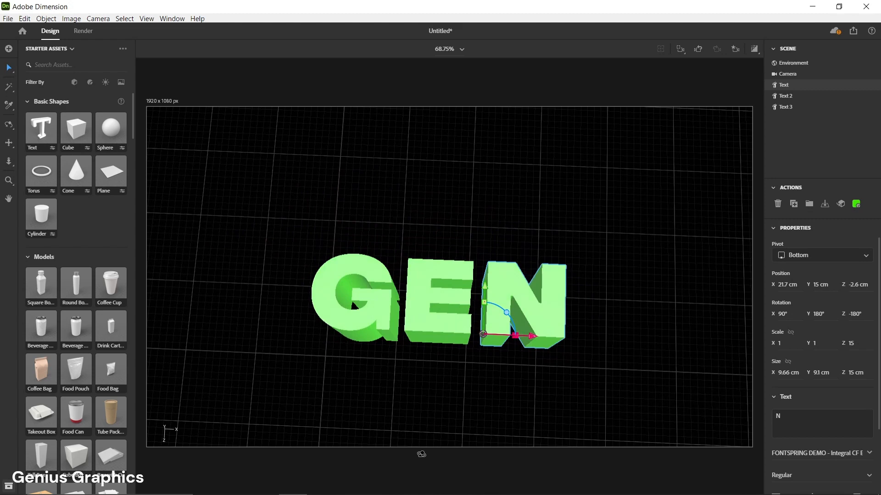
Step: Duplicate the letters G, E and N together along Z to form a second row at about Z 4.1 cm
click(453, 400)
right_drag(450, 401, 466, 358)
drag(615, 222, 251, 366)
right_drag(493, 371, 518, 386)
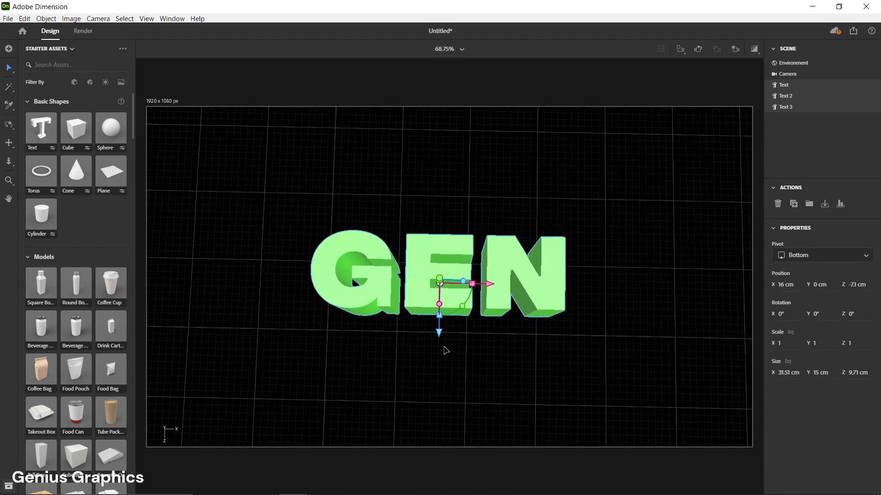
alt+drag(440, 331, 446, 418)
right_drag(650, 398, 529, 378)
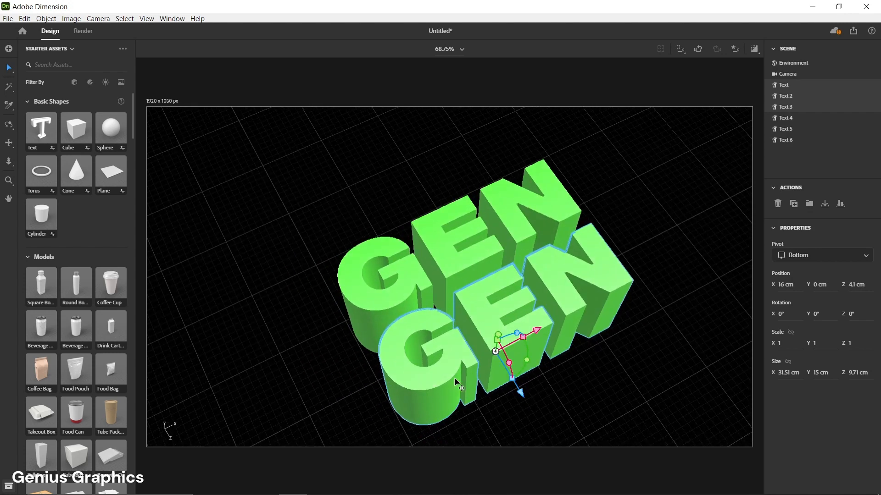
Step: Change the texts of the three front-row letters to "I", "U" and "S"
click(574, 374)
click(444, 367)
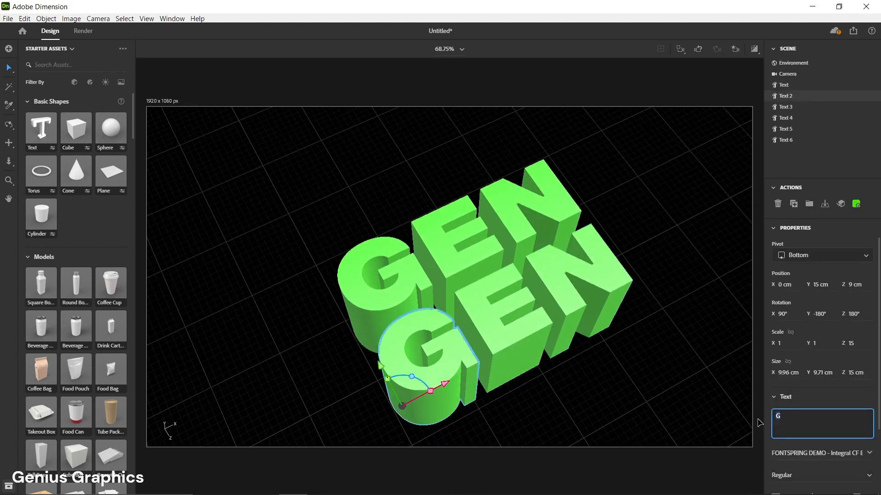
text(I)
click(489, 326)
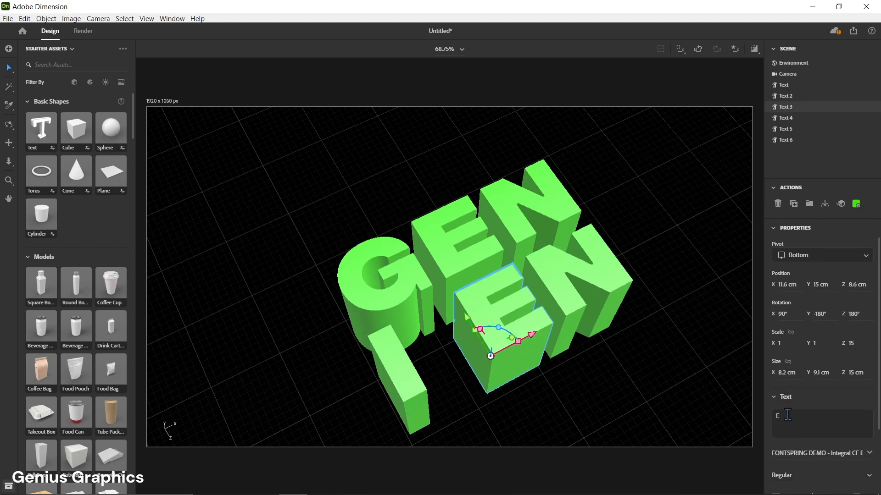
drag(783, 416, 758, 420)
text(U)
click(594, 291)
double_click(781, 427)
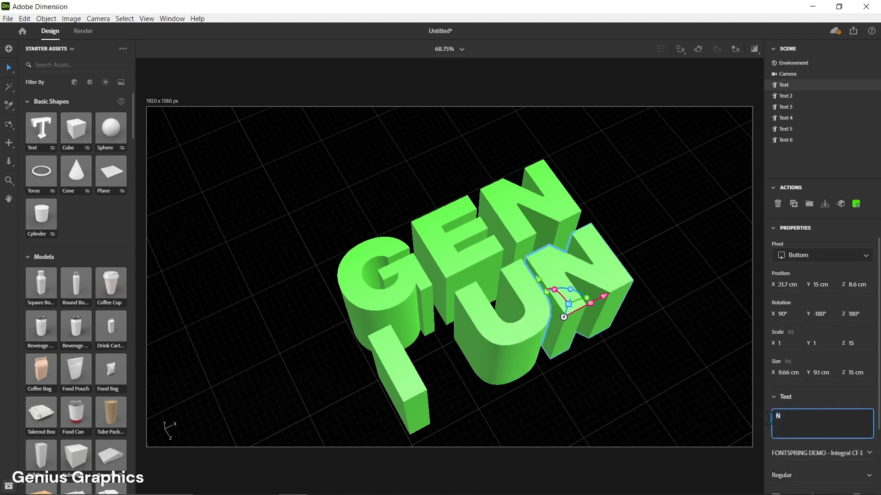
text(S)
click(550, 384)
Step: Move the letter I along X so that it sits close beside the U
click(413, 402)
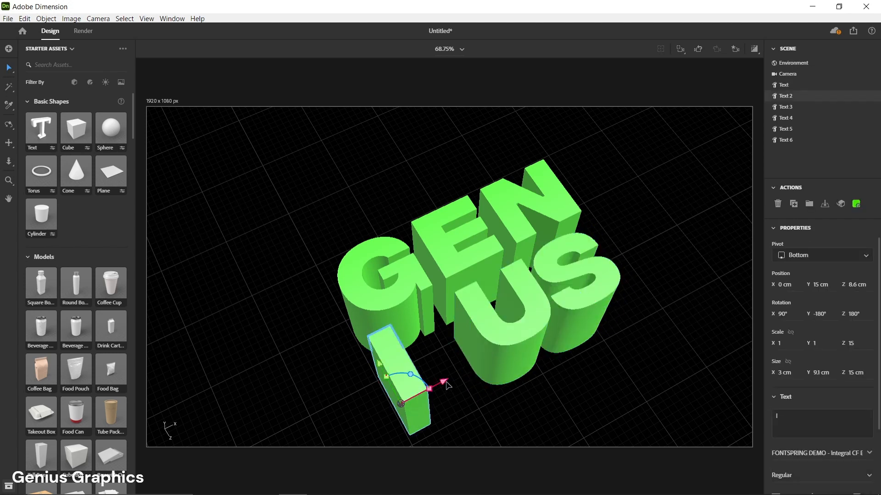
drag(449, 384, 497, 362)
right_drag(497, 362, 608, 403)
drag(436, 377, 439, 376)
click(492, 370)
right_drag(497, 376, 545, 403)
click(639, 373)
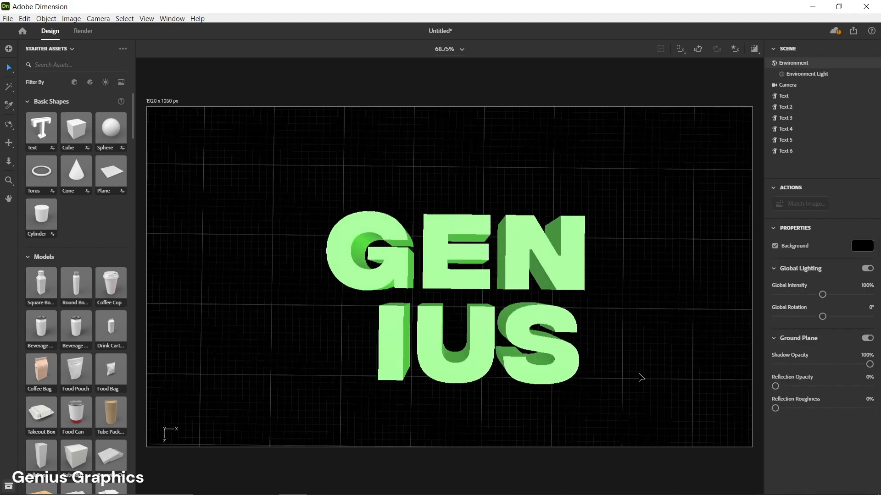
Step: Add a sphere and place it above the middle of the letters at about X 17.2, Y 22.5, Z -1.6 cm
right_drag(662, 397, 595, 338)
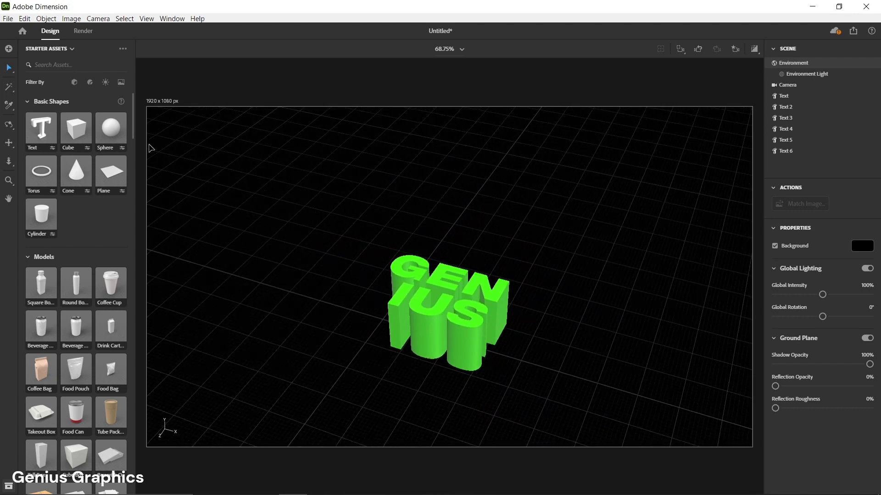
click(109, 132)
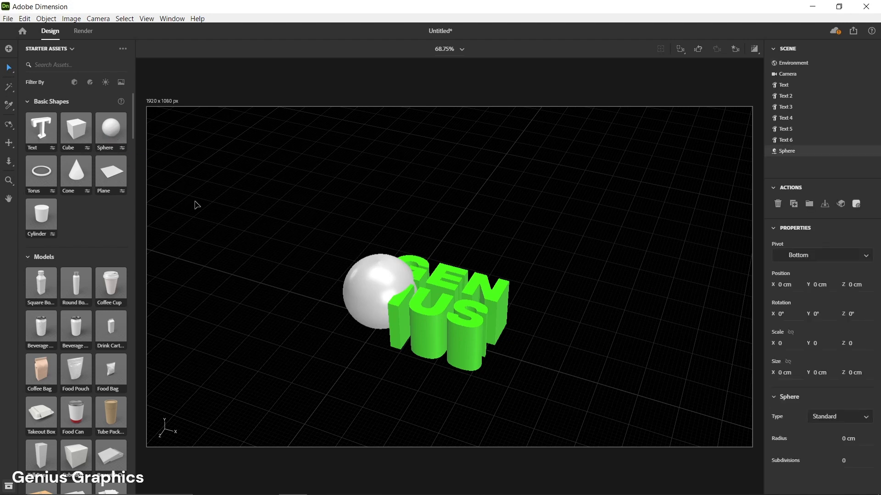
drag(382, 285, 379, 222)
drag(425, 274, 426, 304)
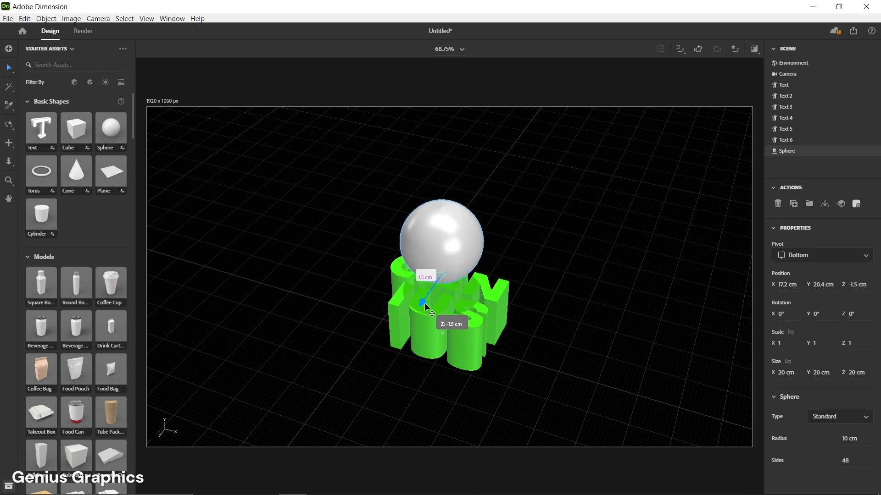
right_drag(500, 319, 453, 350)
drag(421, 288, 413, 282)
right_drag(622, 360, 527, 293)
drag(432, 243, 431, 236)
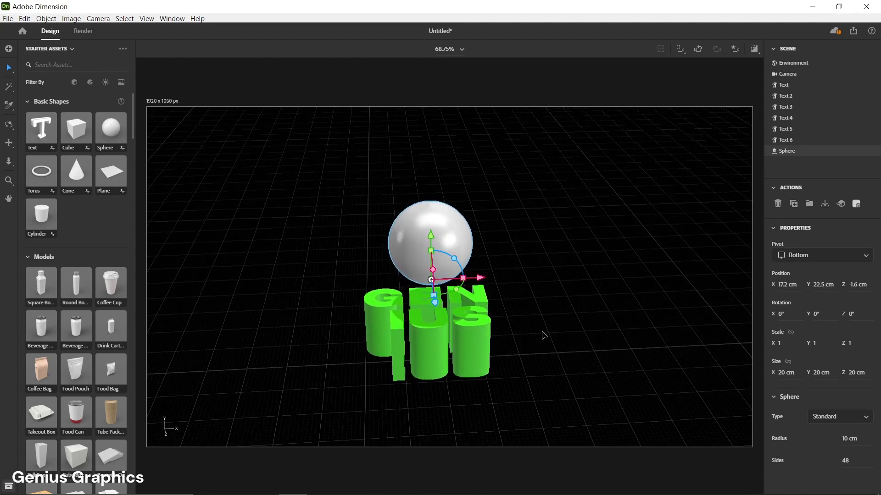
Step: Apply the Glass standard material to the sphere
click(28, 259)
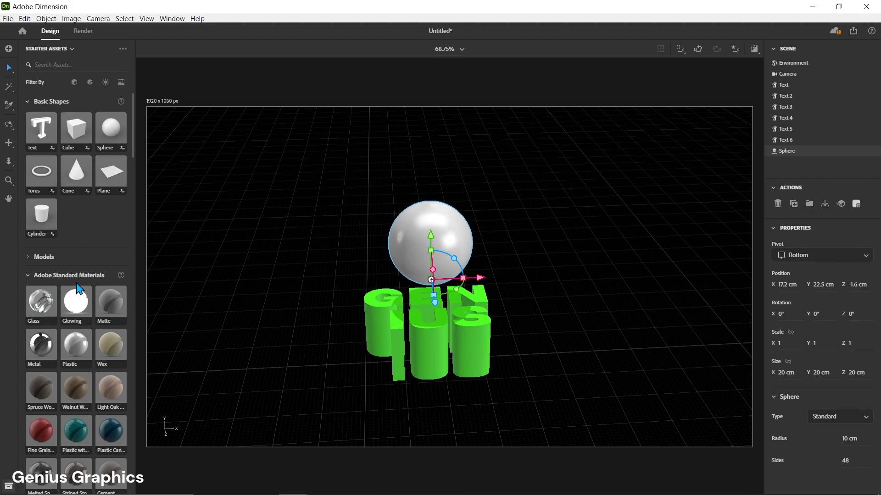
click(38, 310)
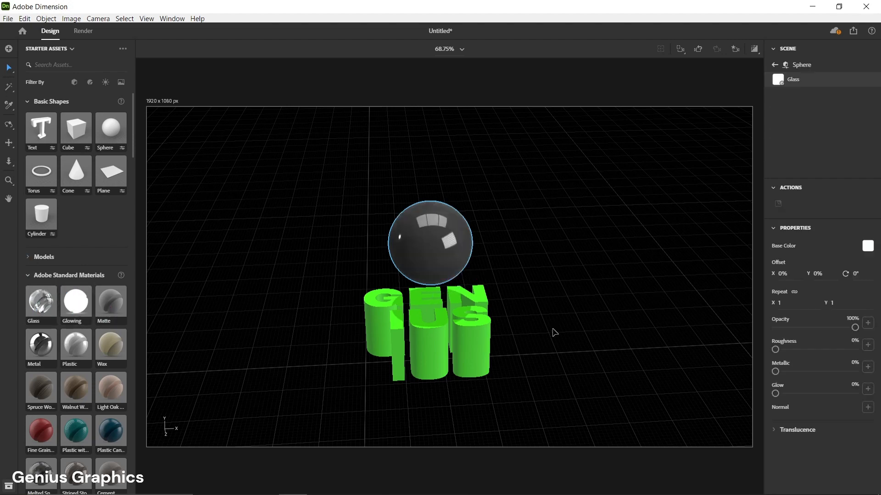
middle_drag(554, 333, 540, 452)
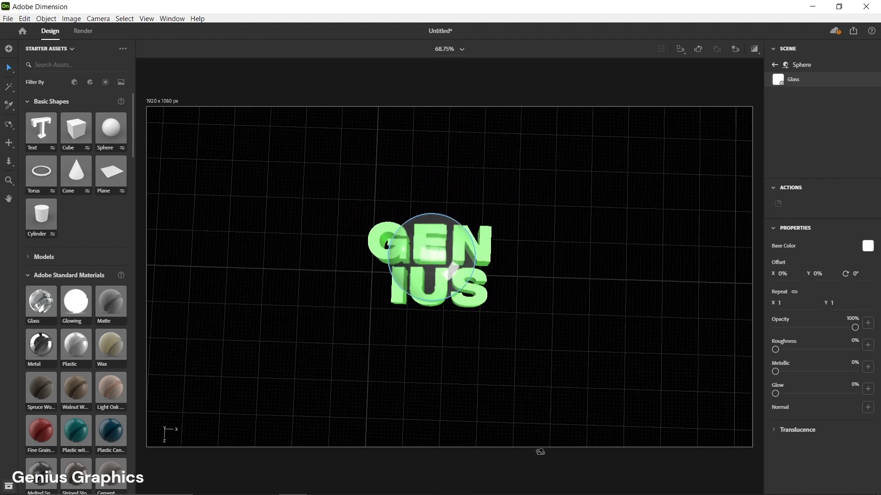
Step: Scale the glass sphere uniformly to about 1.5 and shift it along Z to about -2.8 cm, covering all letters from above
scroll(427, 231, up, 5)
middle_drag(427, 230, 446, 262)
scroll(446, 261, up, 1)
right_drag(448, 403, 448, 404)
scroll(448, 404, up, 1)
click(424, 297)
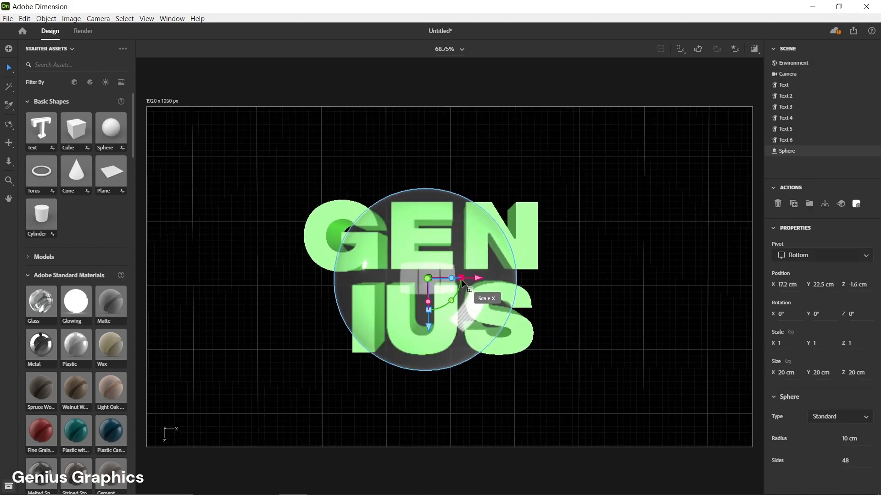
drag(462, 280, 477, 283)
drag(431, 330, 431, 320)
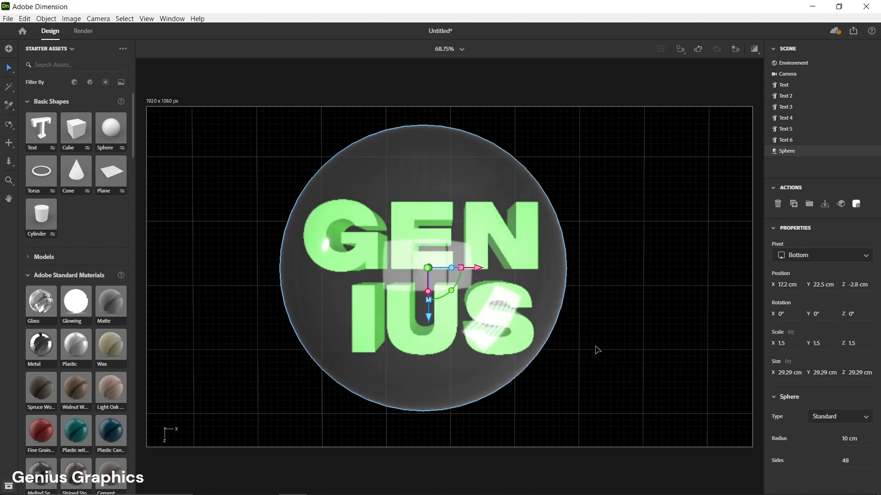
Step: Turn on the render preview and light the scene with the Sunrise Campsite environment light
right_drag(597, 350, 617, 342)
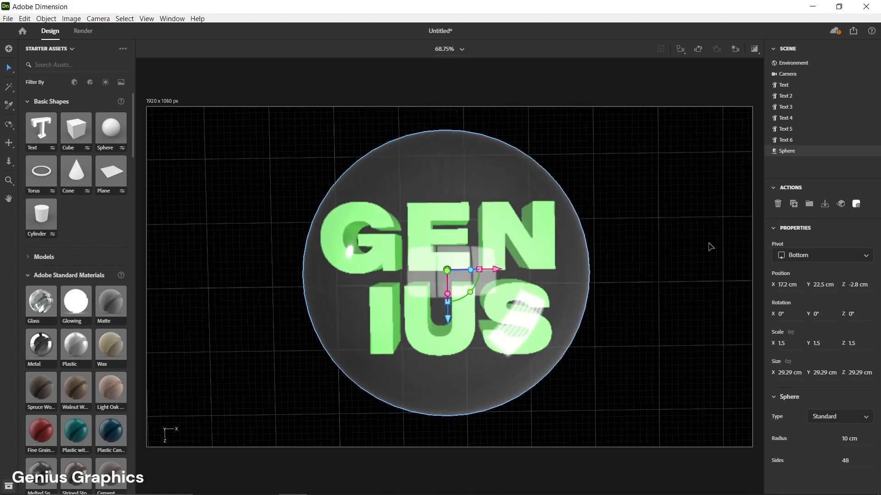
click(754, 50)
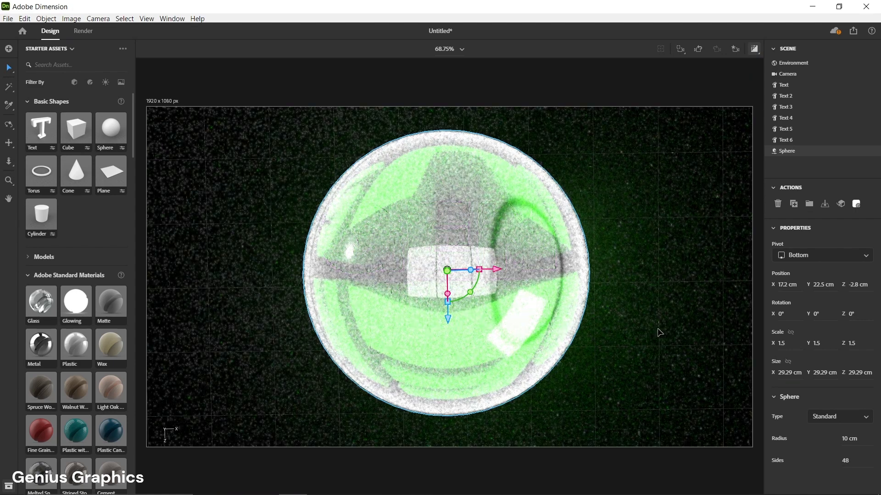
click(26, 277)
scroll(81, 281, down, 2)
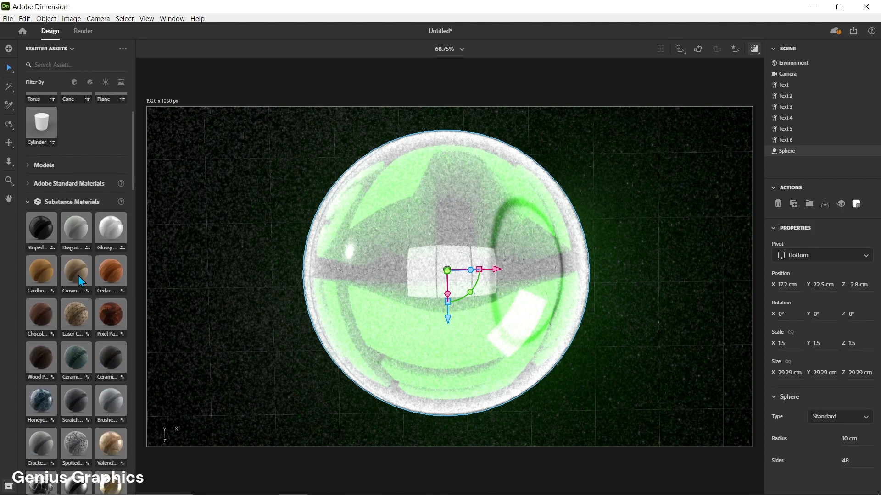
click(29, 206)
scroll(67, 209, down, 5)
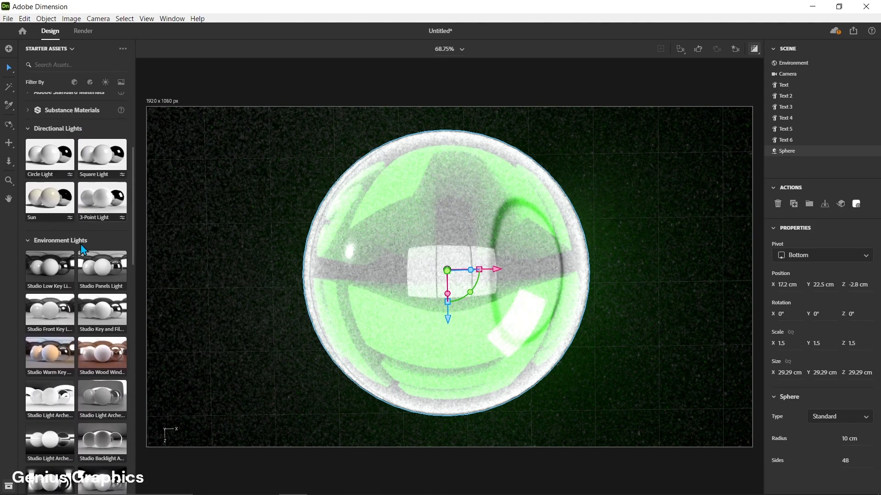
scroll(82, 257, down, 4)
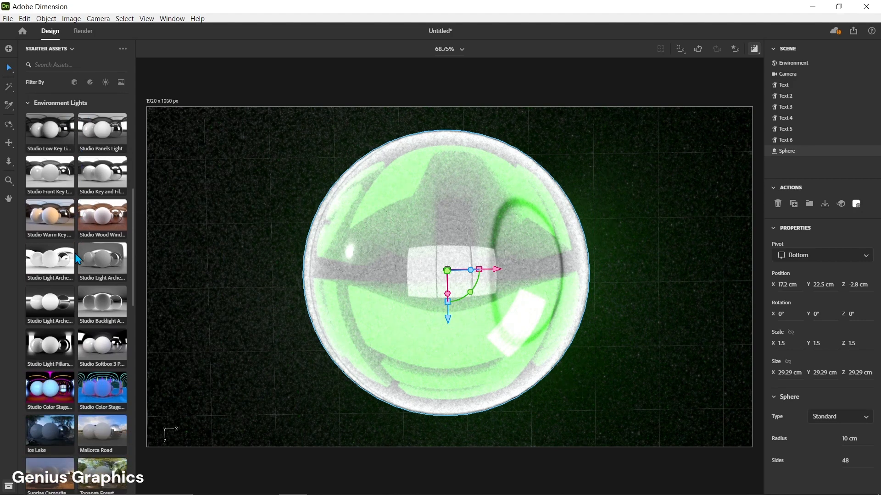
scroll(81, 278, down, 2)
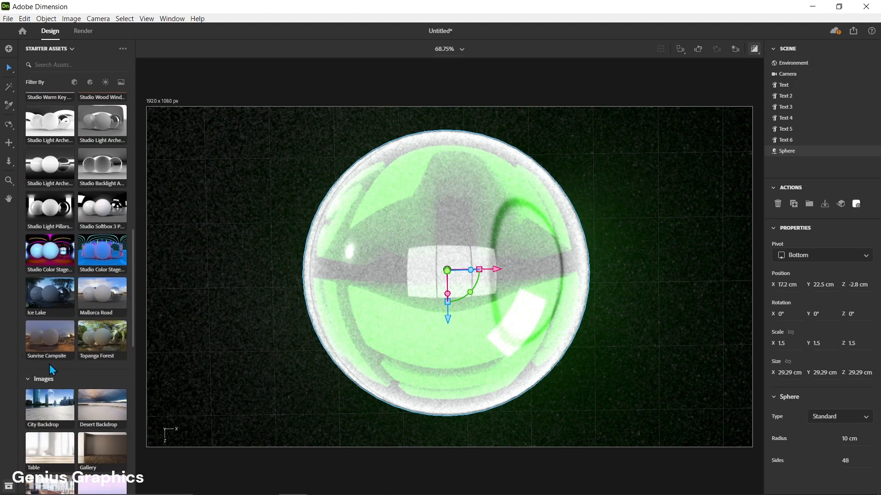
click(45, 351)
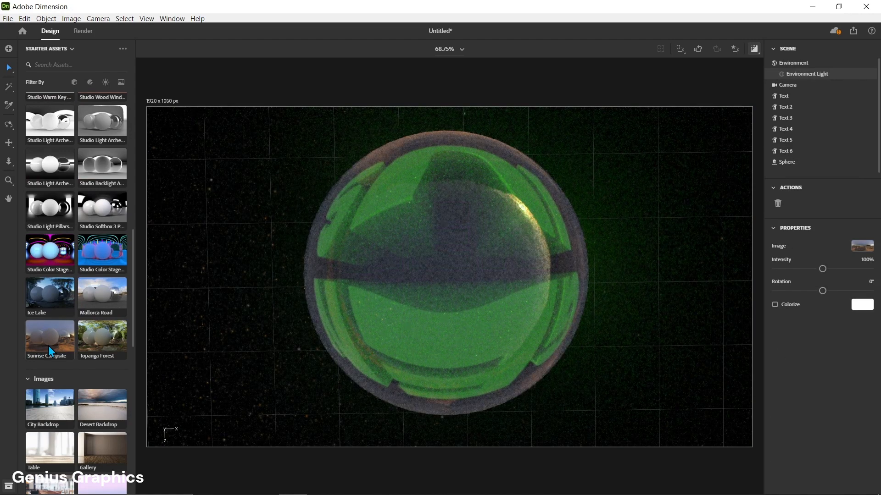
Step: Raise the index of refraction of the sphere's Glass material to 2.16
click(489, 278)
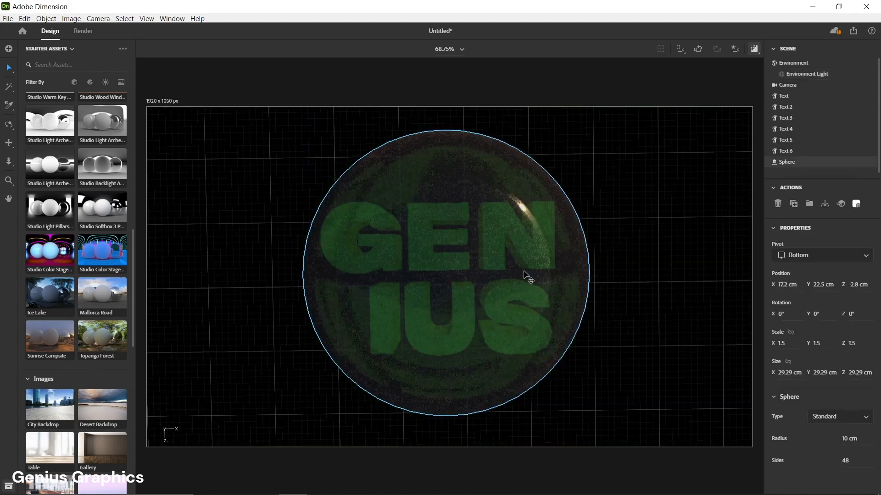
double_click(523, 272)
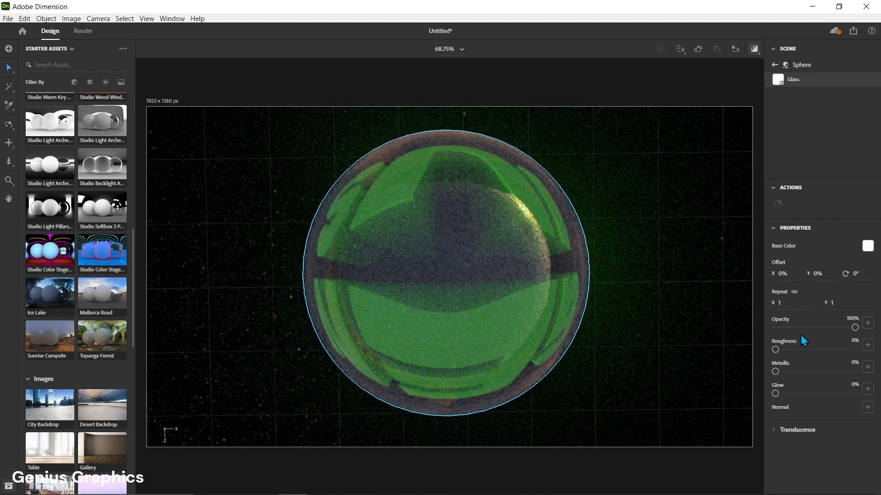
click(777, 431)
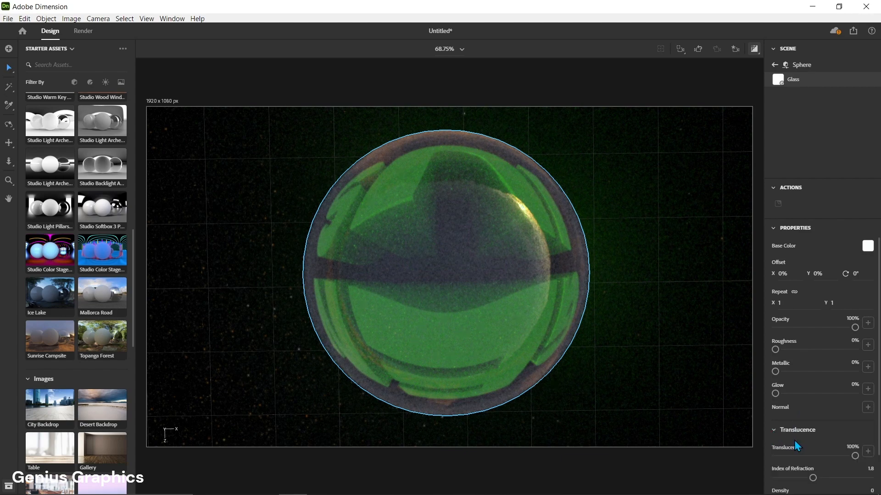
scroll(806, 440, down, 1)
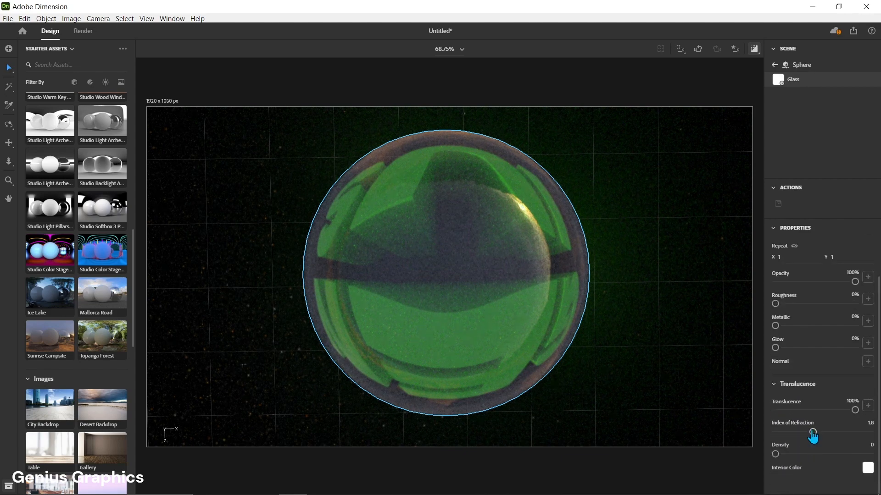
drag(812, 431, 829, 434)
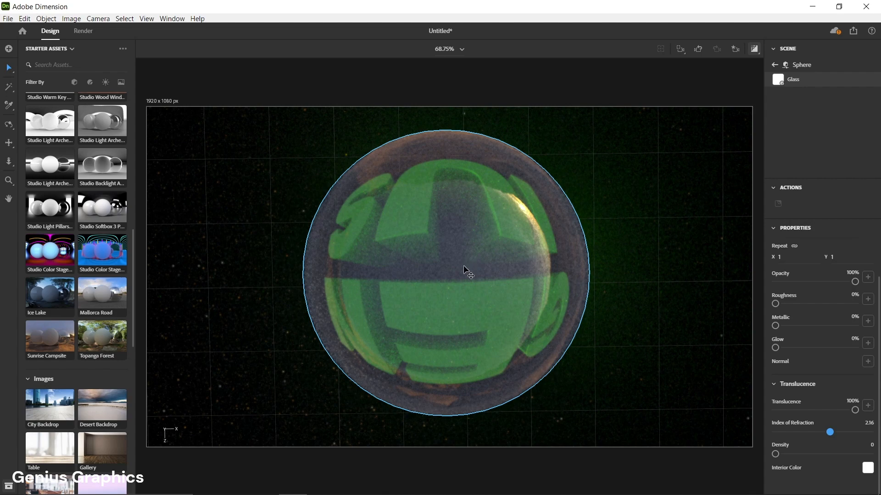
click(657, 365)
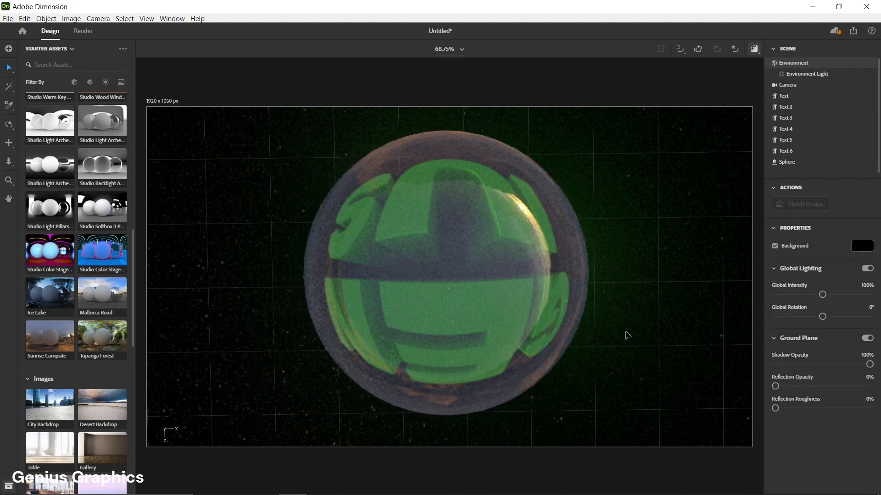
Step: Rotate all six letters together 180° about the Y axis
right_drag(625, 334, 629, 271)
drag(338, 224, 600, 386)
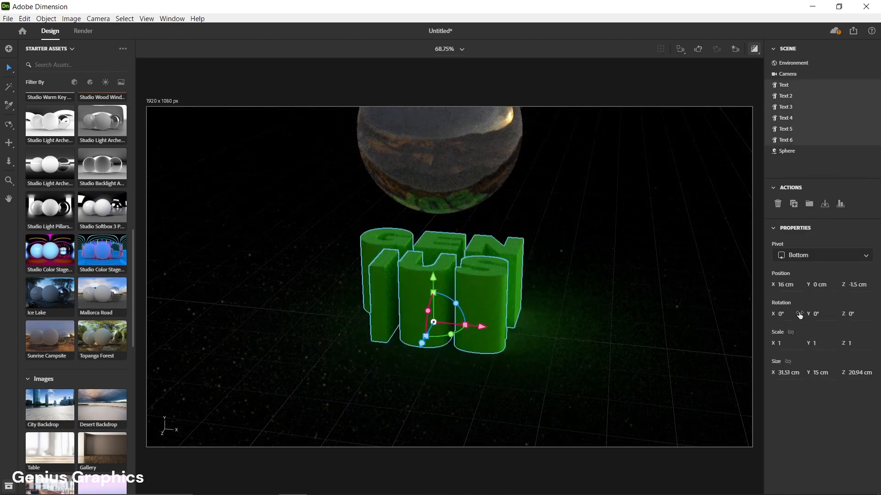
click(822, 314)
text(180)
key(Return)
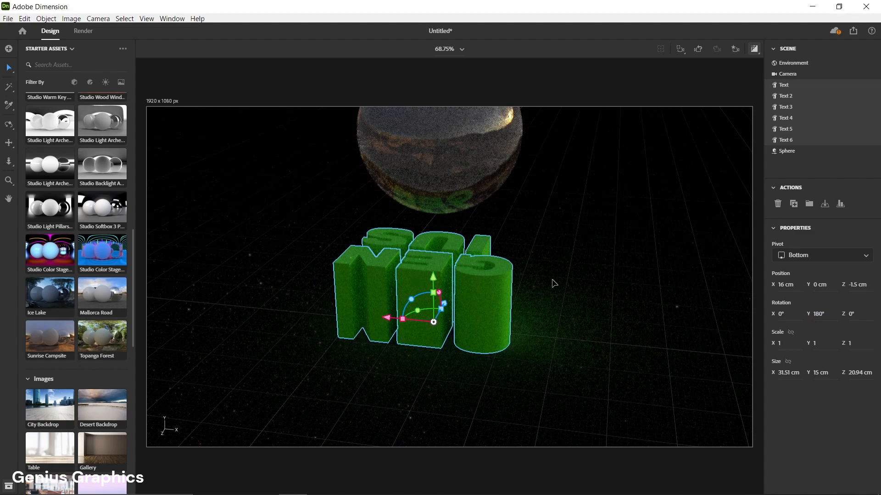
Step: Move the rotated letters under the centre of the glass sphere, to about X 18.6 cm and Z -3.6 cm
right_drag(553, 283, 586, 454)
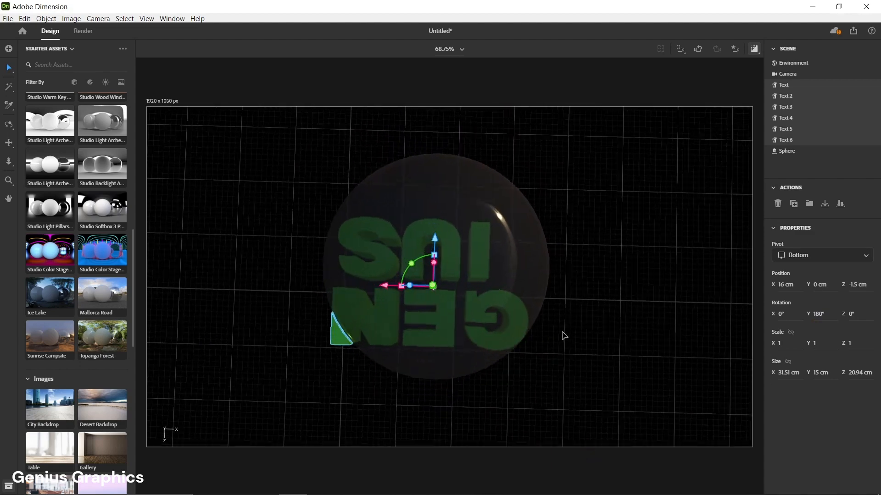
middle_drag(562, 333, 560, 376)
right_drag(621, 347, 627, 348)
middle_drag(618, 363, 617, 313)
scroll(663, 340, up, 1)
drag(396, 281, 412, 284)
drag(460, 232, 463, 218)
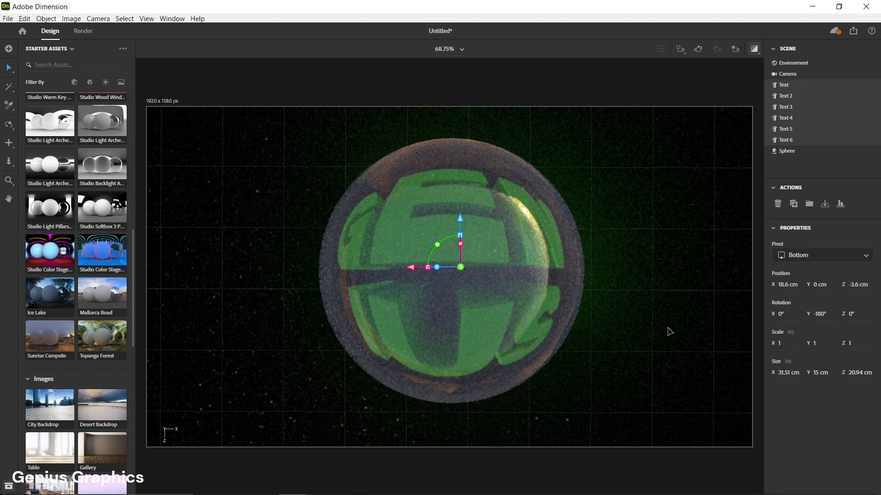
Step: Set the index of refraction of the sphere's Glass material to 2.26
double_click(576, 270)
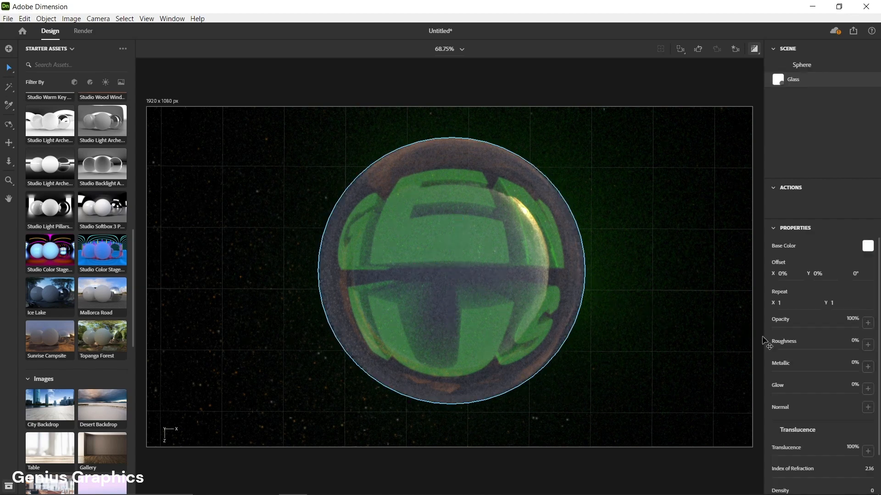
scroll(796, 390, down, 2)
drag(830, 432, 835, 432)
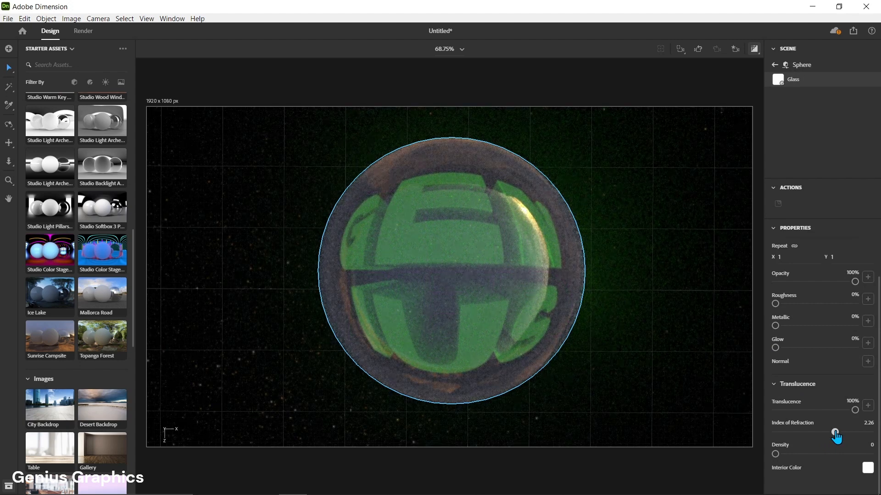
Step: Set the index of refraction of the sphere's Glass material to 2.35
drag(835, 433, 842, 432)
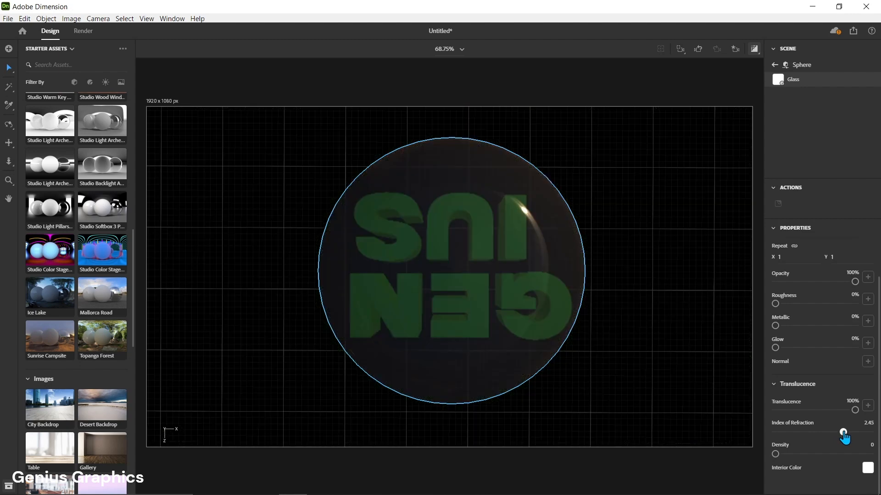
drag(842, 433, 839, 433)
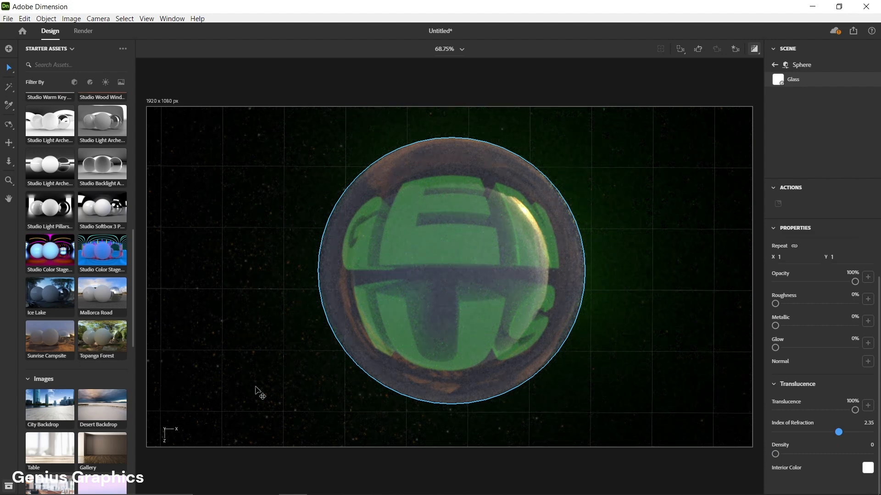
Step: Apply the black Dots image from the starter assets as the scene's background
scroll(62, 366, down, 2)
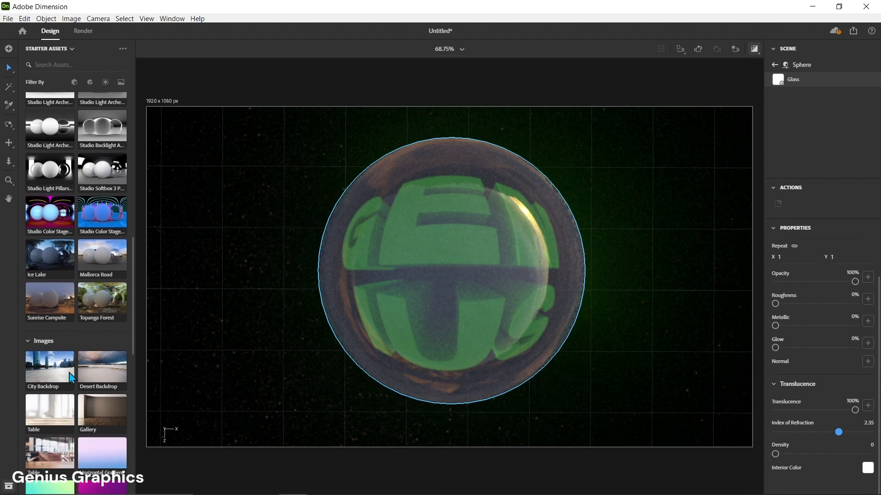
scroll(48, 349, down, 5)
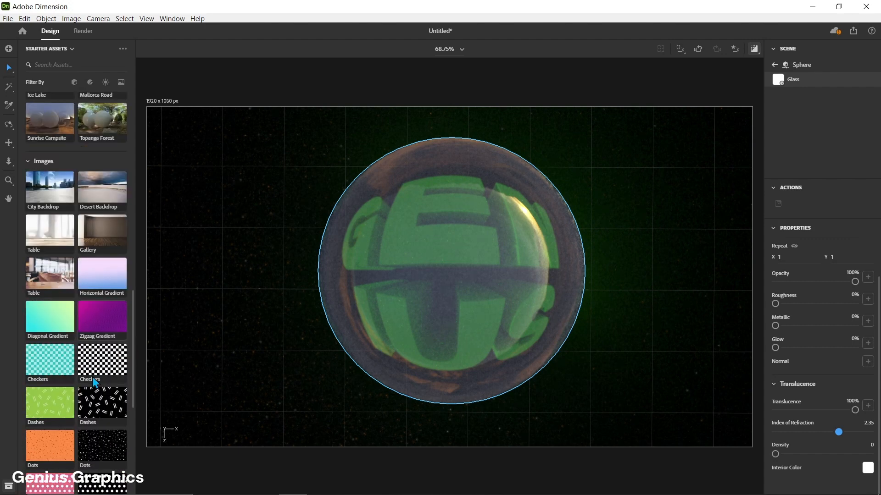
click(102, 395)
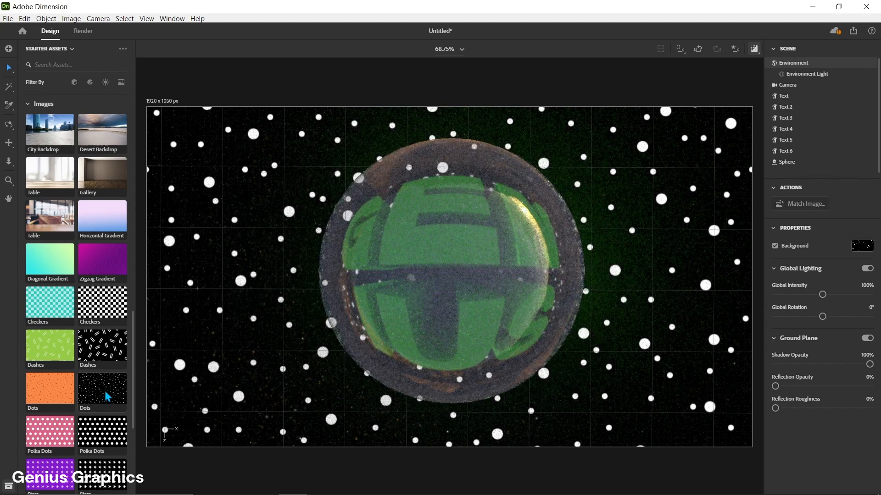
Step: Add a Circle Light directional light from the starter assets to the scene
scroll(104, 389, up, 7)
scroll(98, 393, up, 7)
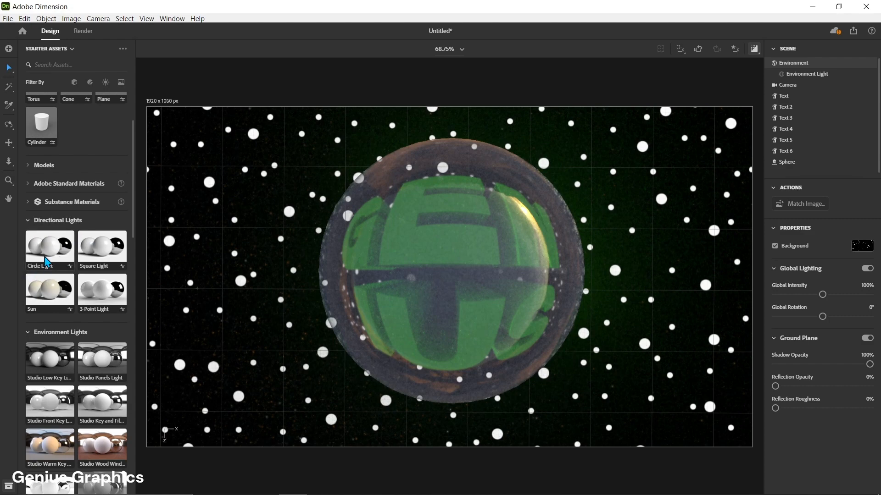
click(46, 258)
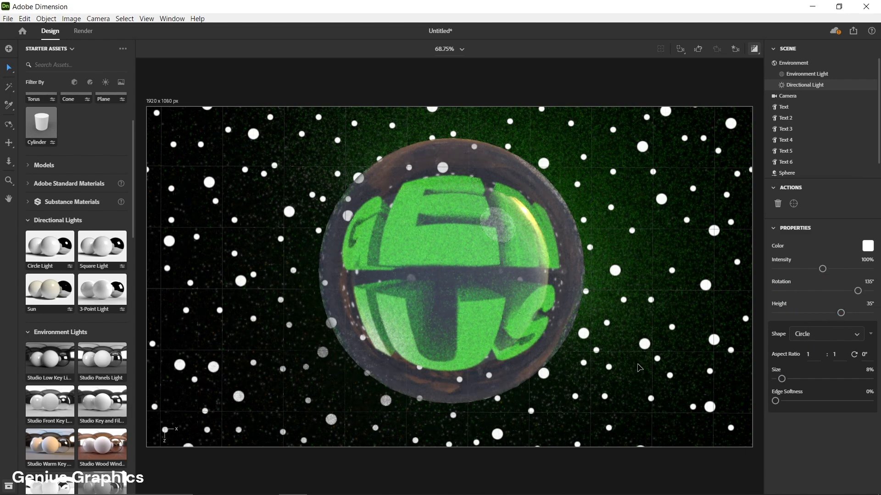
middle_drag(636, 366, 631, 370)
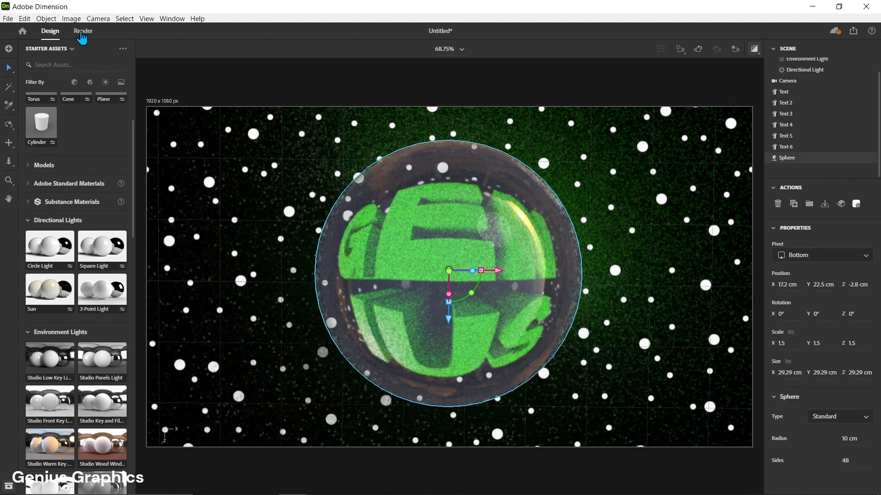
Step: Open the render settings and name the export file FISH EYE
click(82, 37)
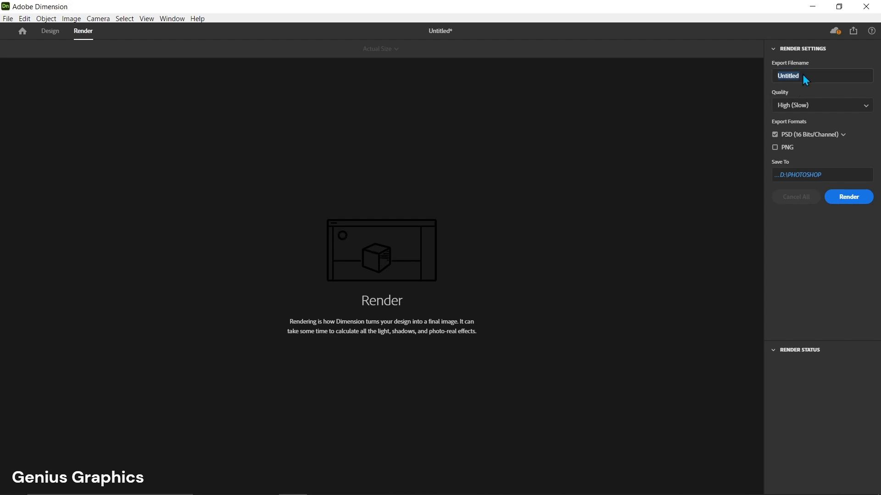
click(779, 81)
text(FISH EYE)
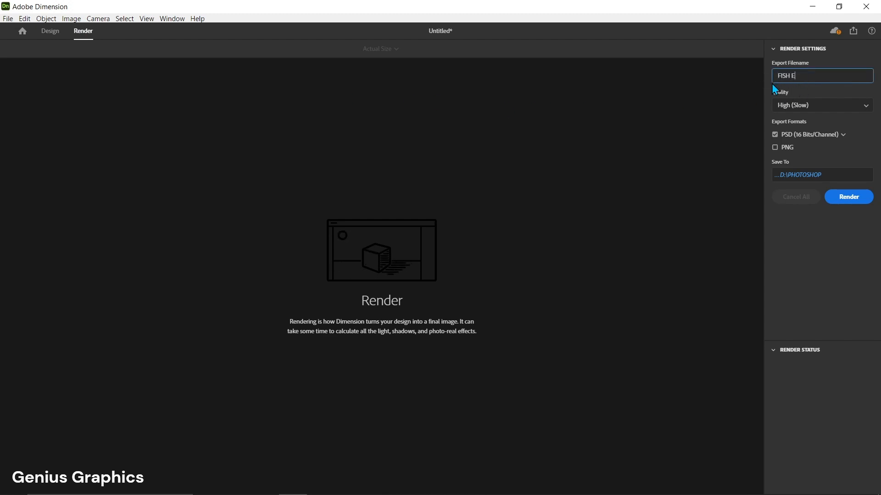
Step: Choose High (Slow) render quality and export in both PSD (16 Bits/Channel) and PNG formats
click(803, 108)
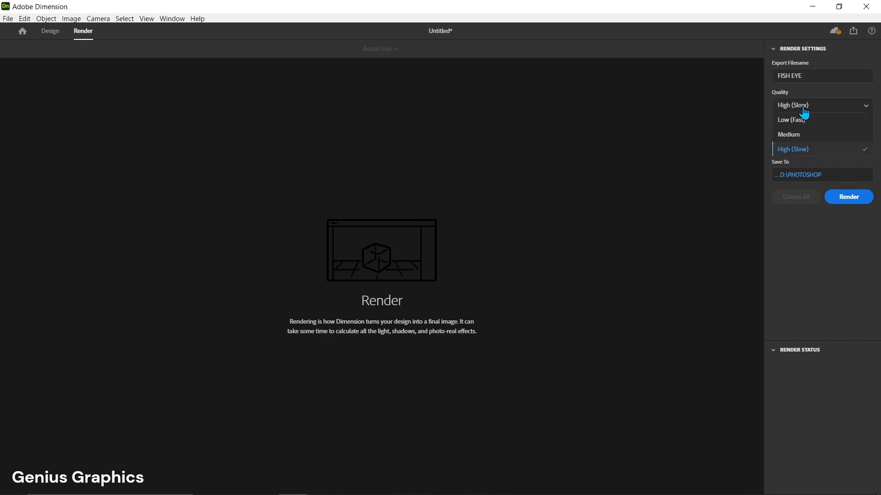
click(795, 150)
click(774, 148)
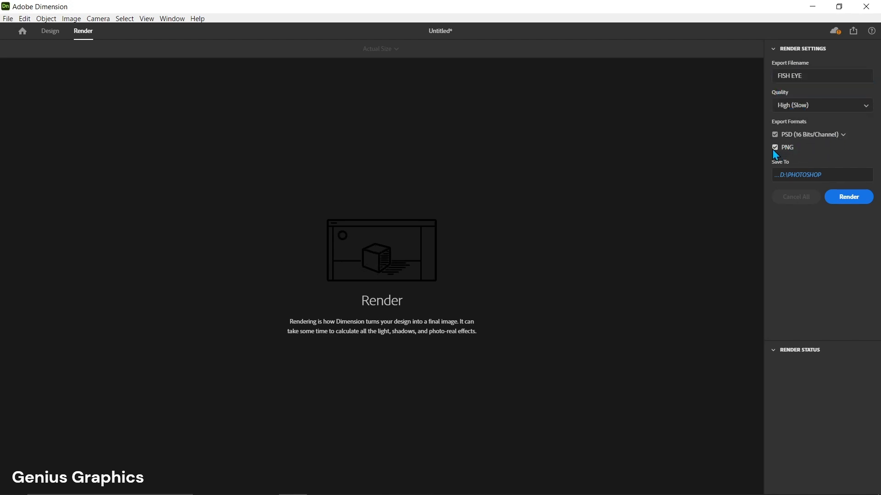
click(774, 136)
click(775, 136)
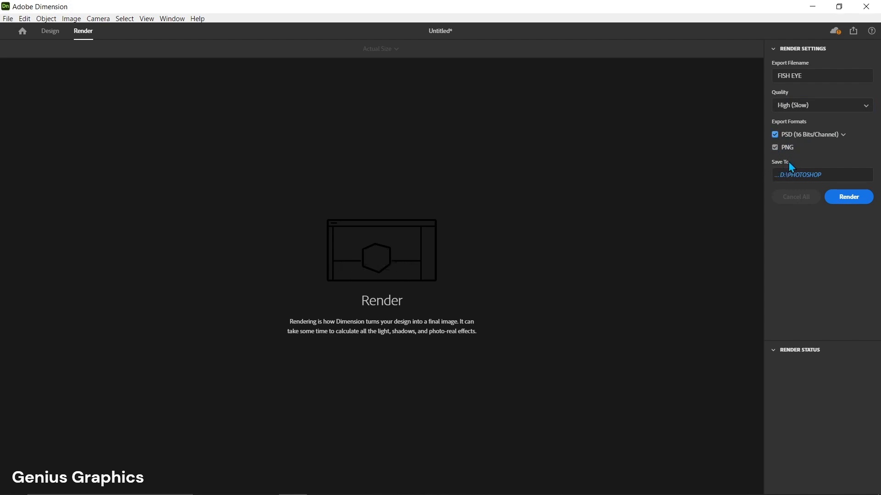
Step: Render the scene and display the finished image fitted to the screen
click(847, 198)
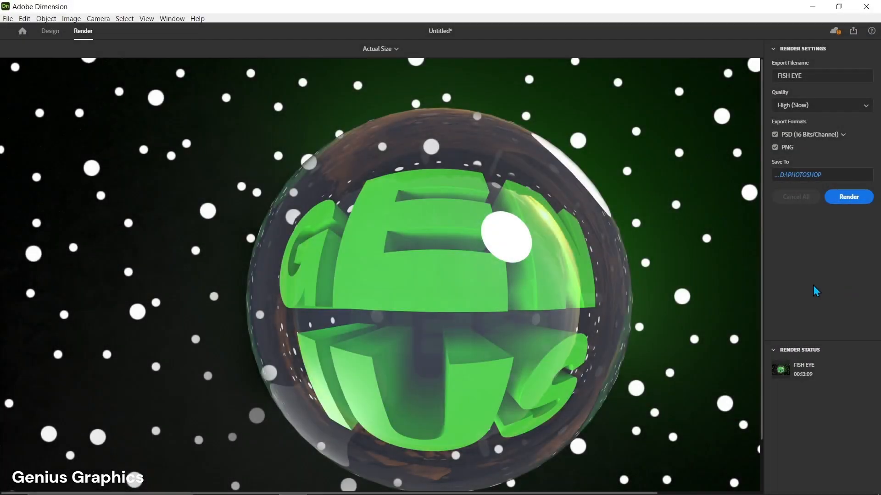
click(398, 49)
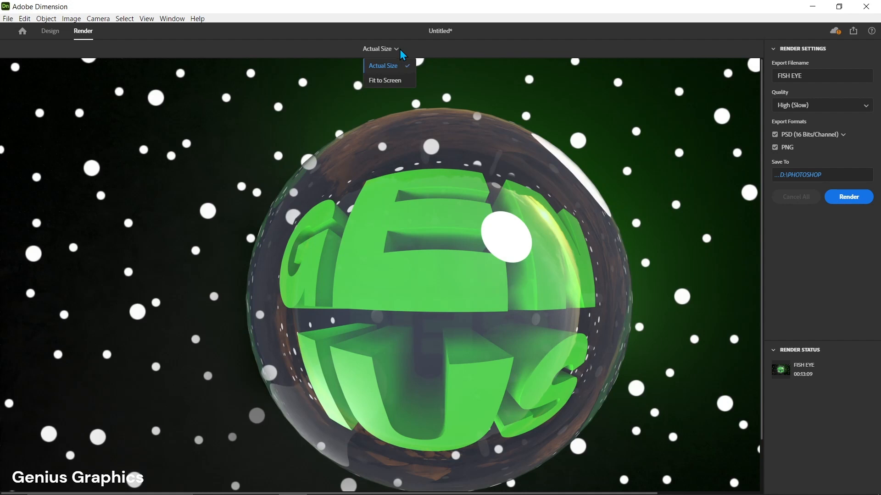
click(396, 78)
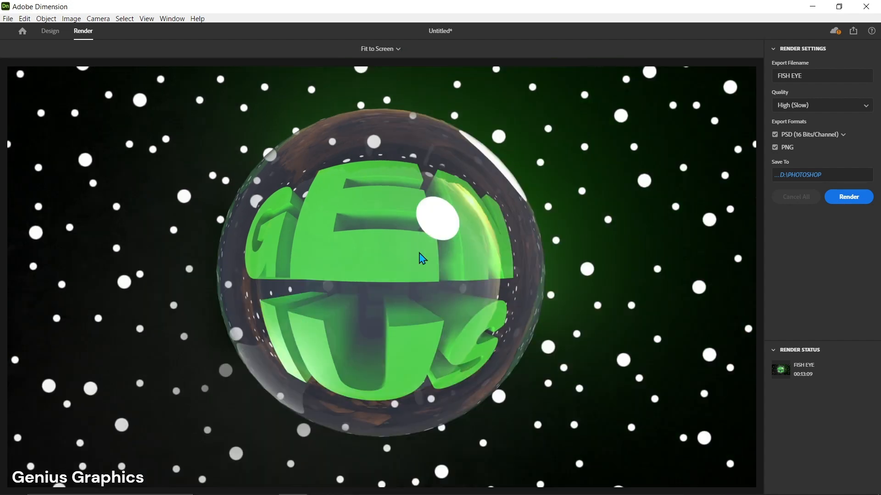